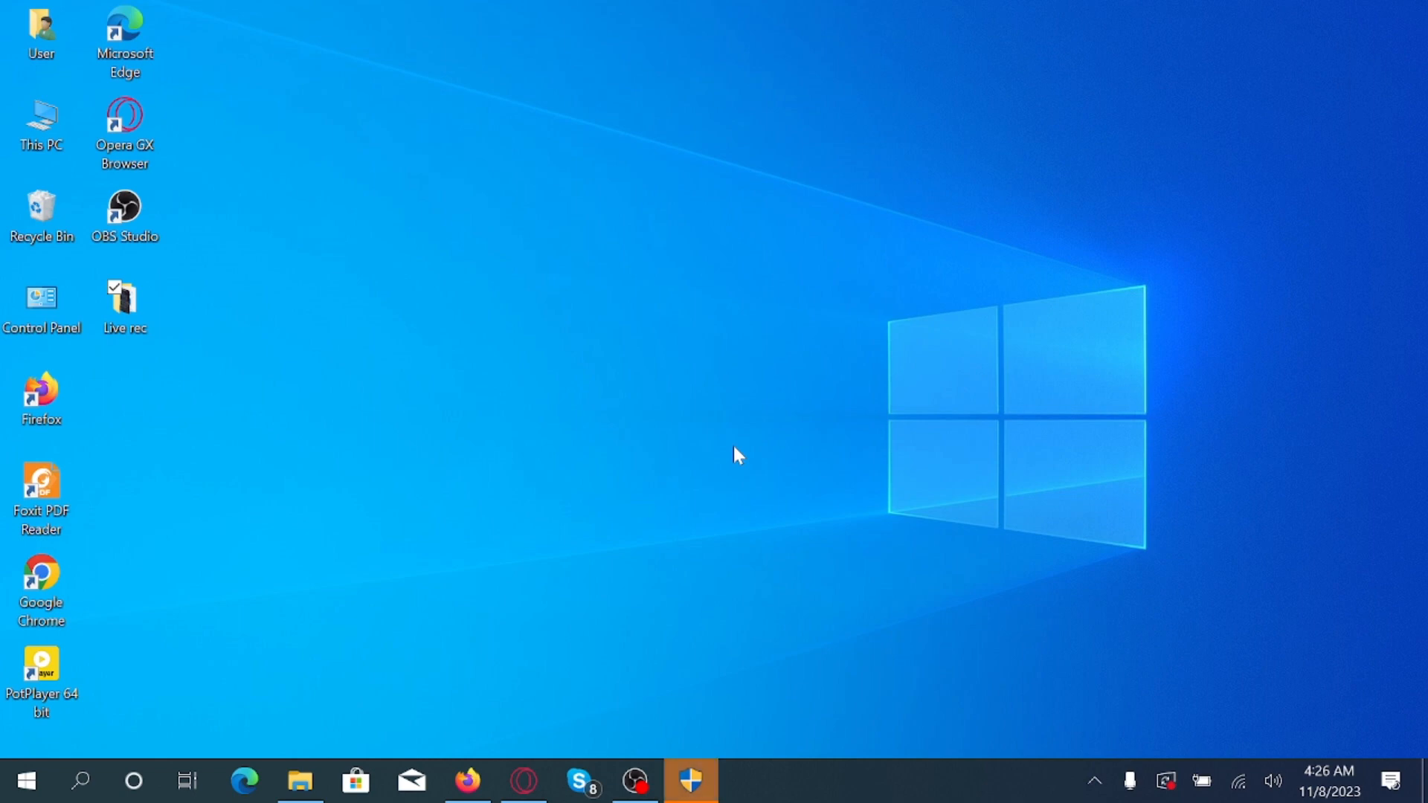
# Bring up Opera GX and view the GreenXpert GX Facebook Page in its tab.
pyautogui.click(528, 773)
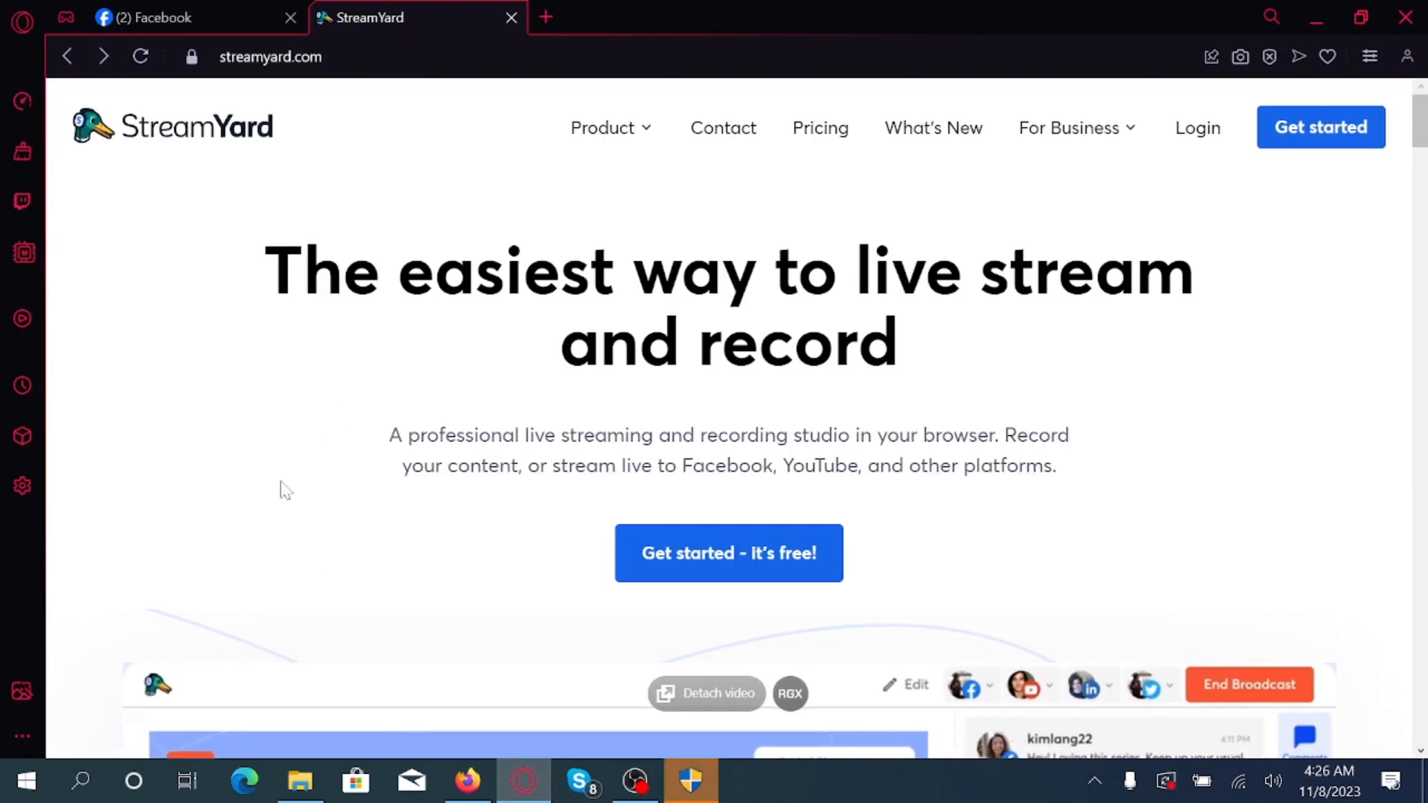
pyautogui.click(164, 16)
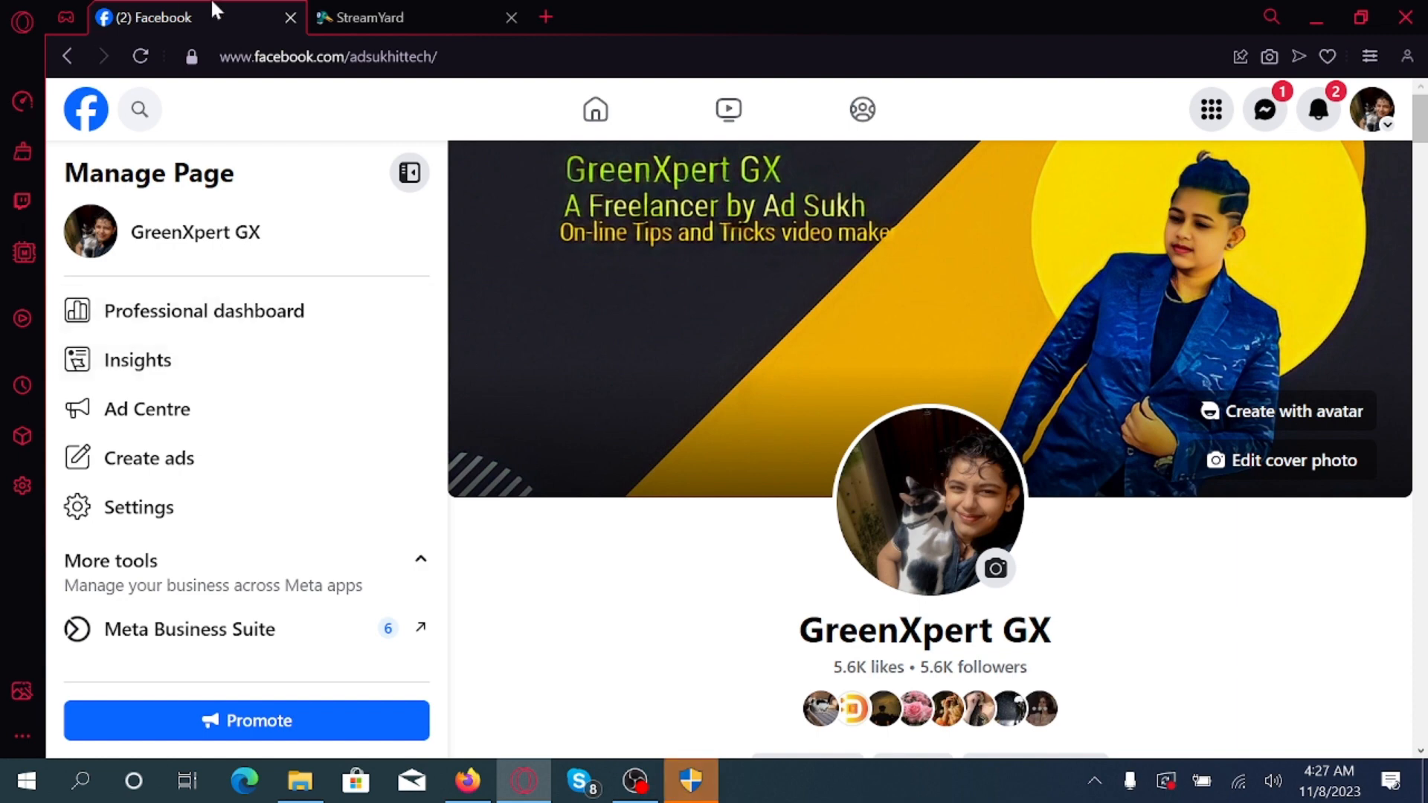
# Switch to the StreamYard tab to show its home page.
pyautogui.click(360, 20)
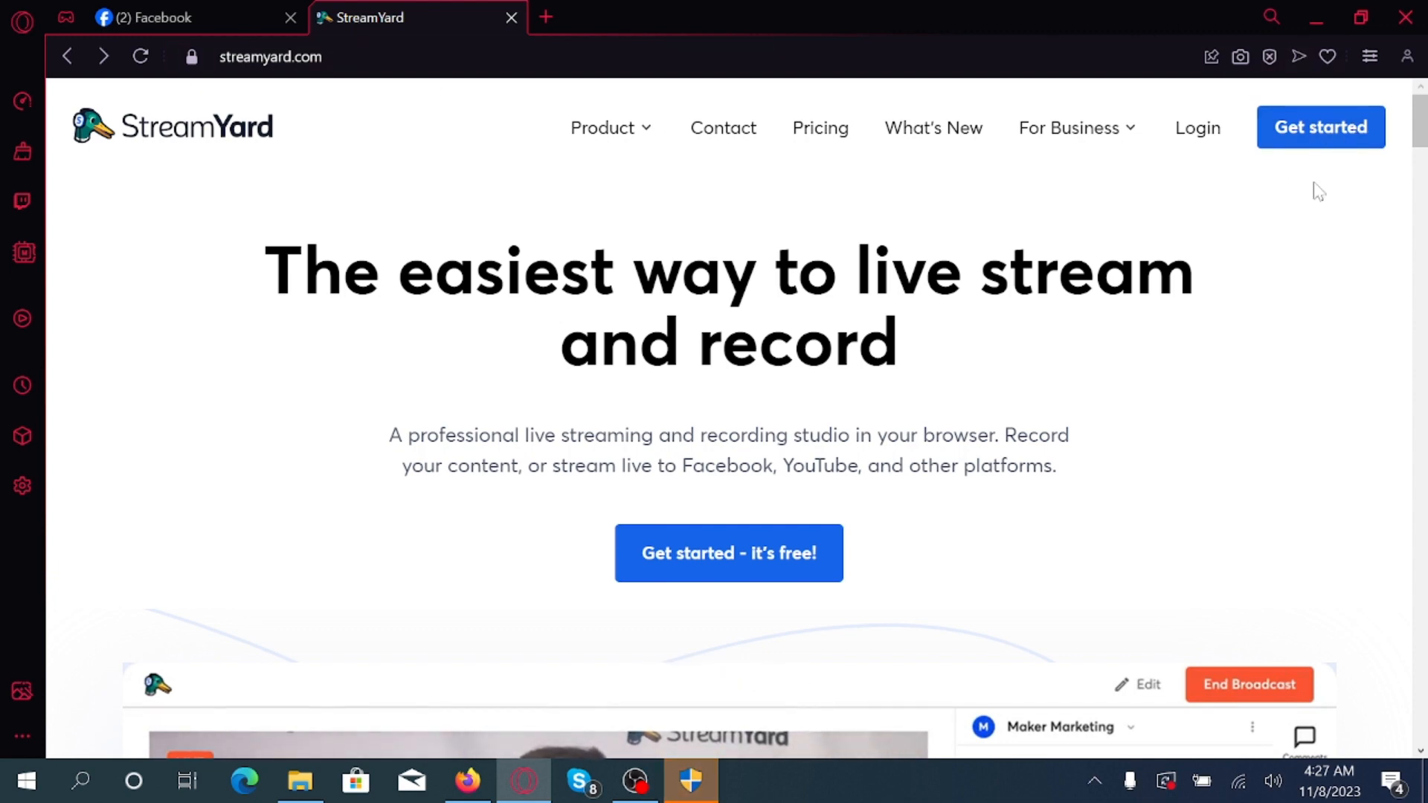
# Sign up for StreamYard with an e-mail address and enter the 6-digit login code.
pyautogui.click(1301, 137)
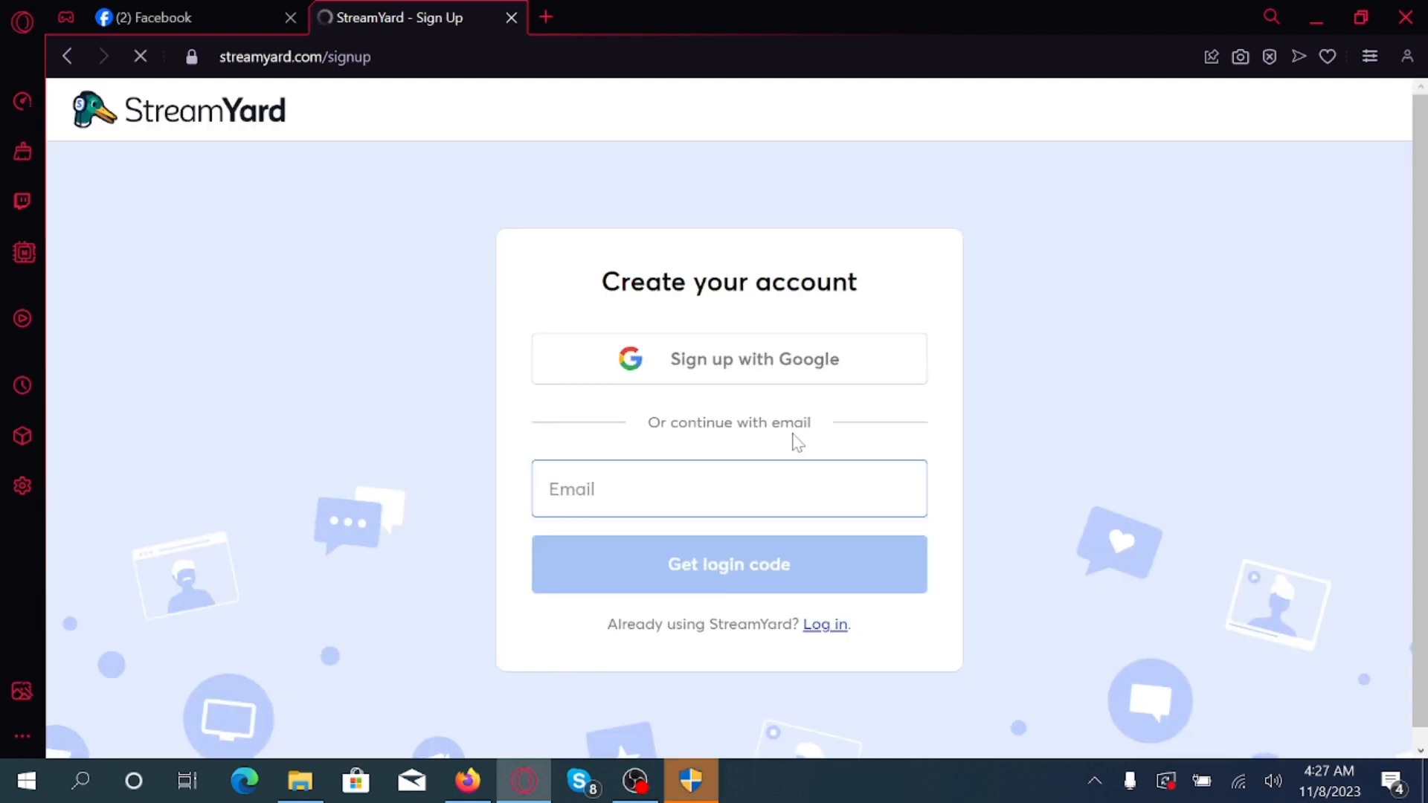
pyautogui.click(563, 465)
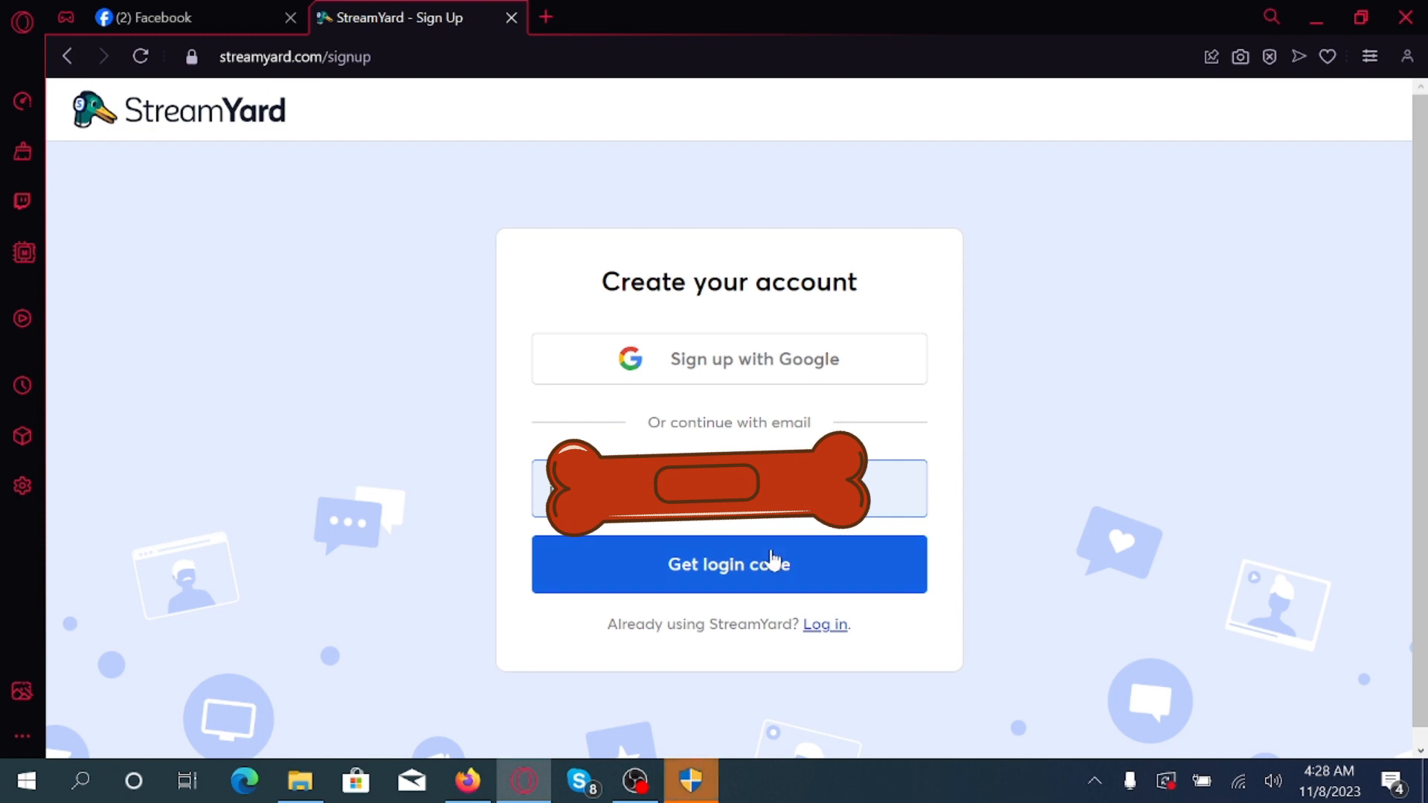
pyautogui.click(713, 570)
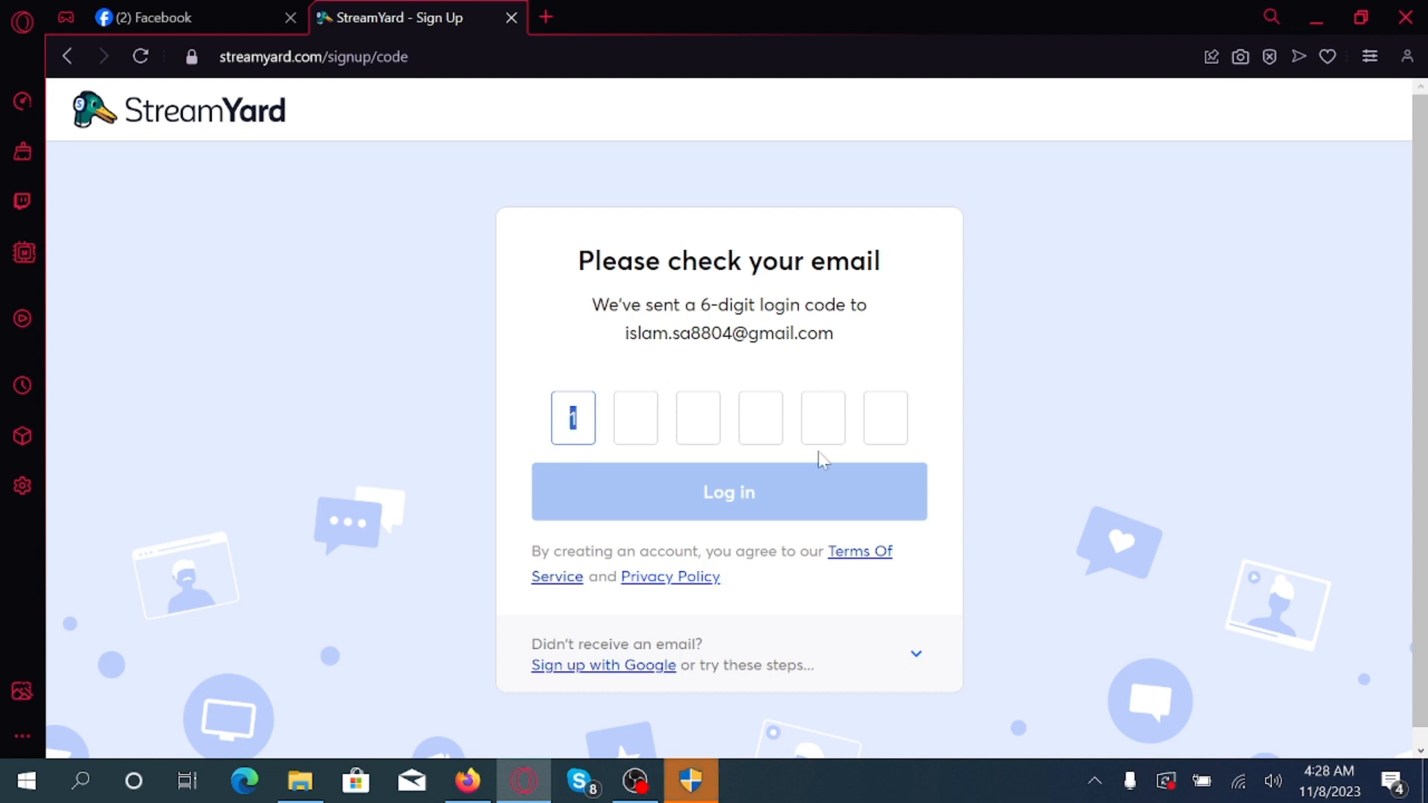
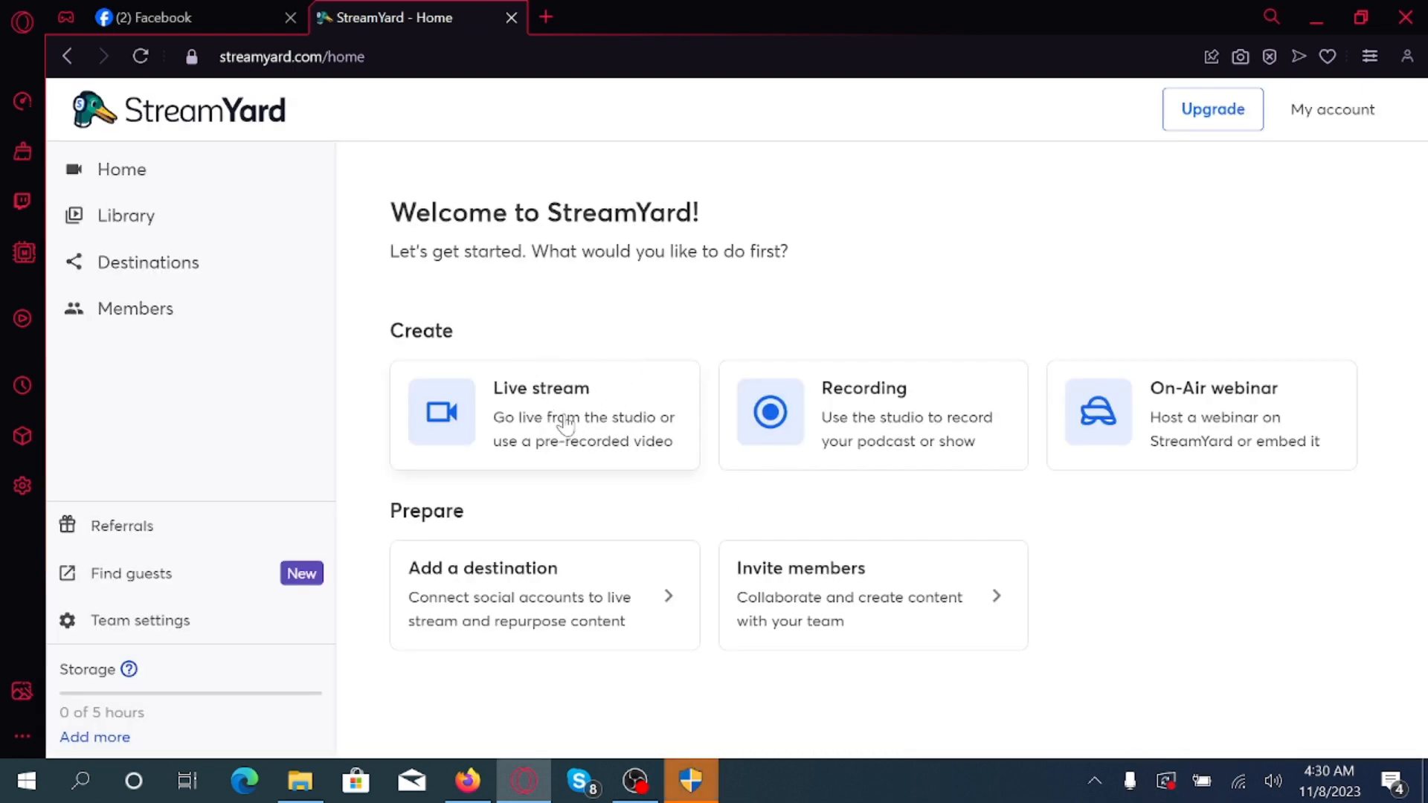
# Start a new live stream with a Facebook Page destination and begin connecting Facebook.
pyautogui.click(566, 423)
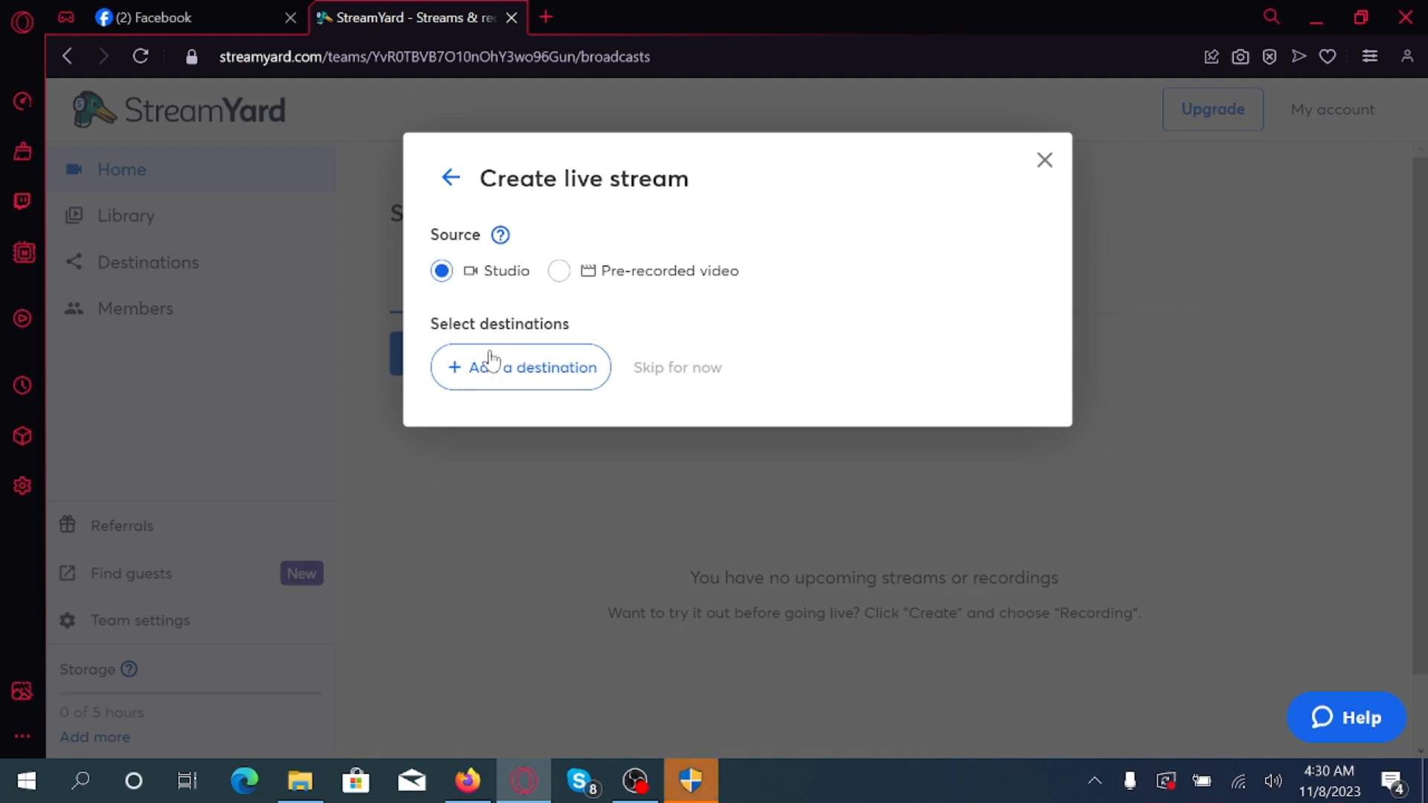
pyautogui.click(525, 383)
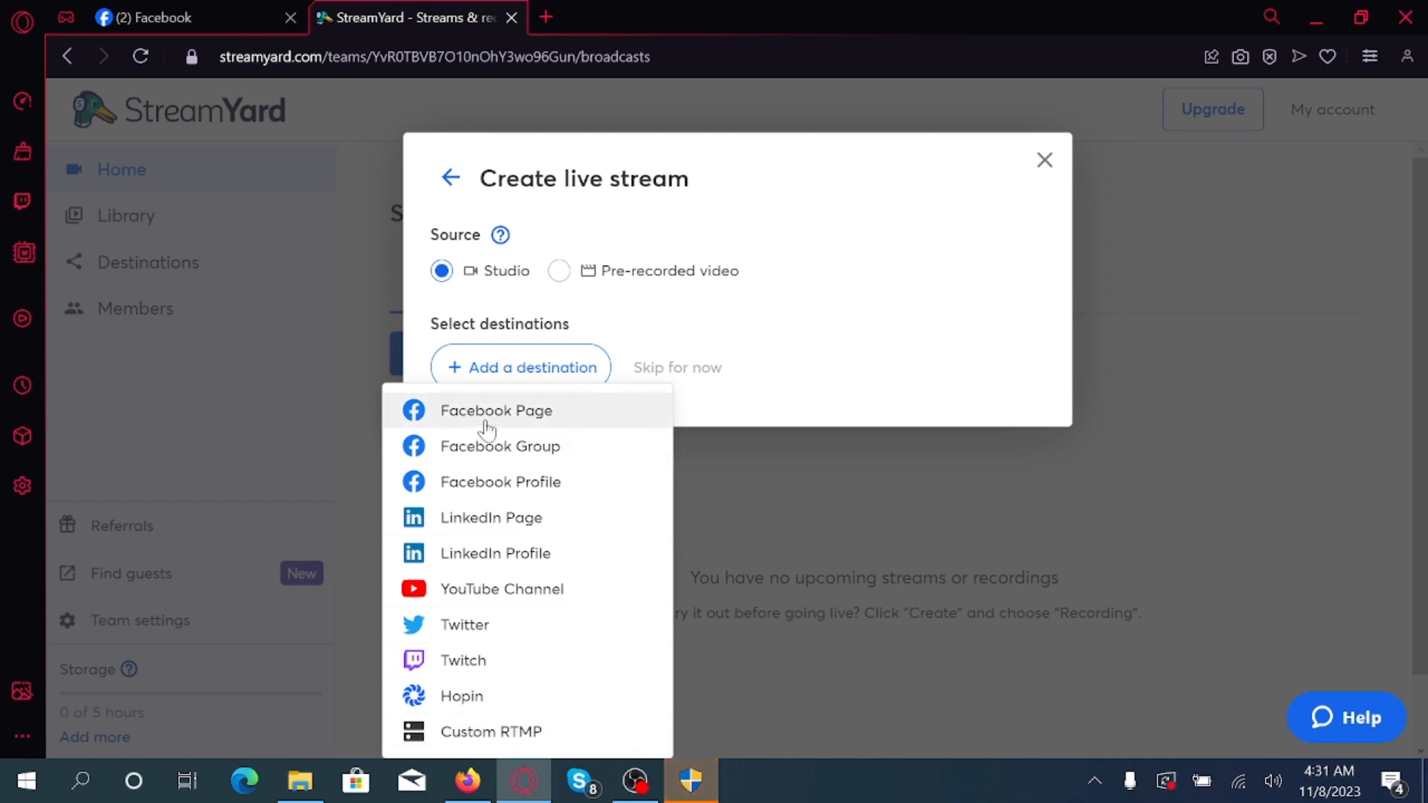
pyautogui.click(448, 413)
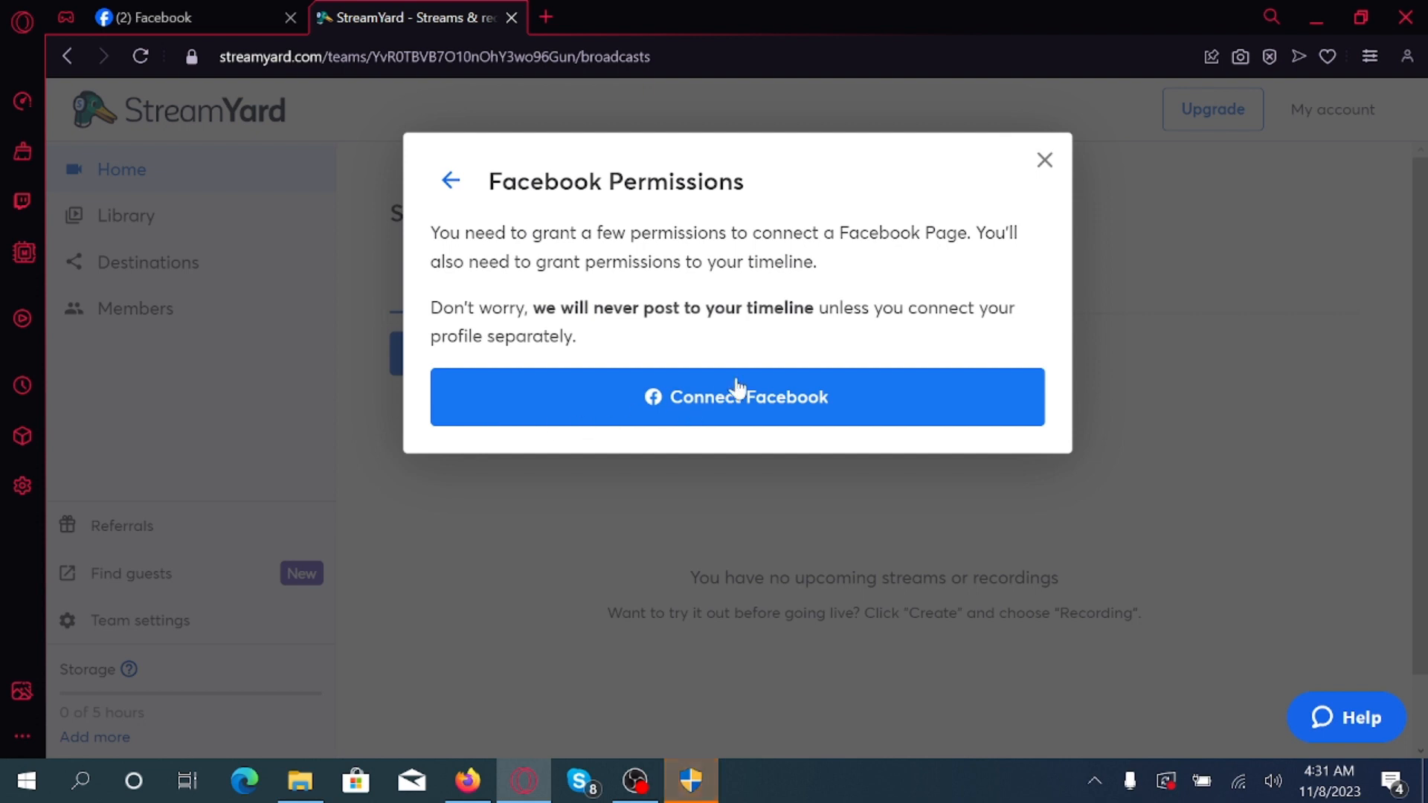
pyautogui.click(722, 411)
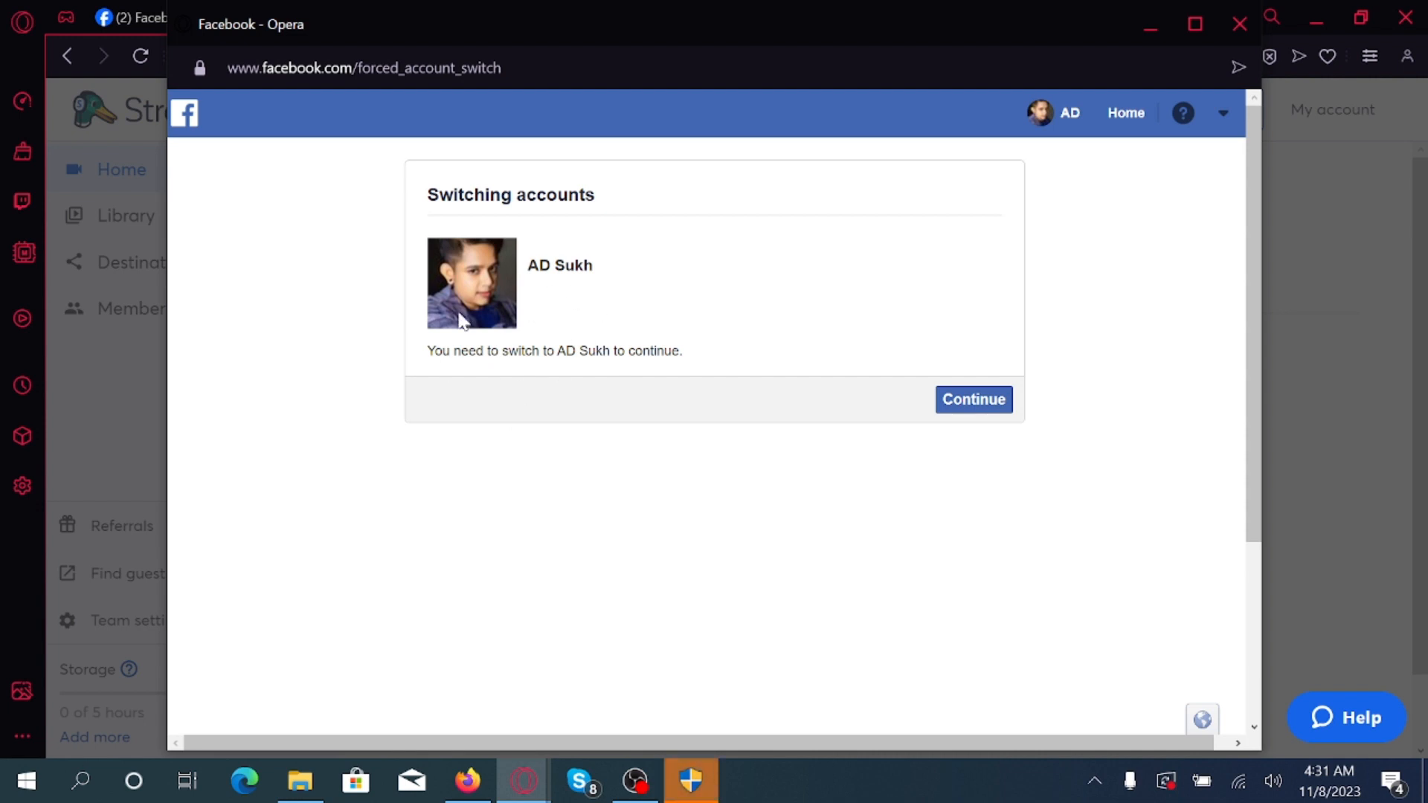
# Continue as the Page owner, grant both Facebook permissions, and connect the AD SUKH Page.
pyautogui.click(983, 416)
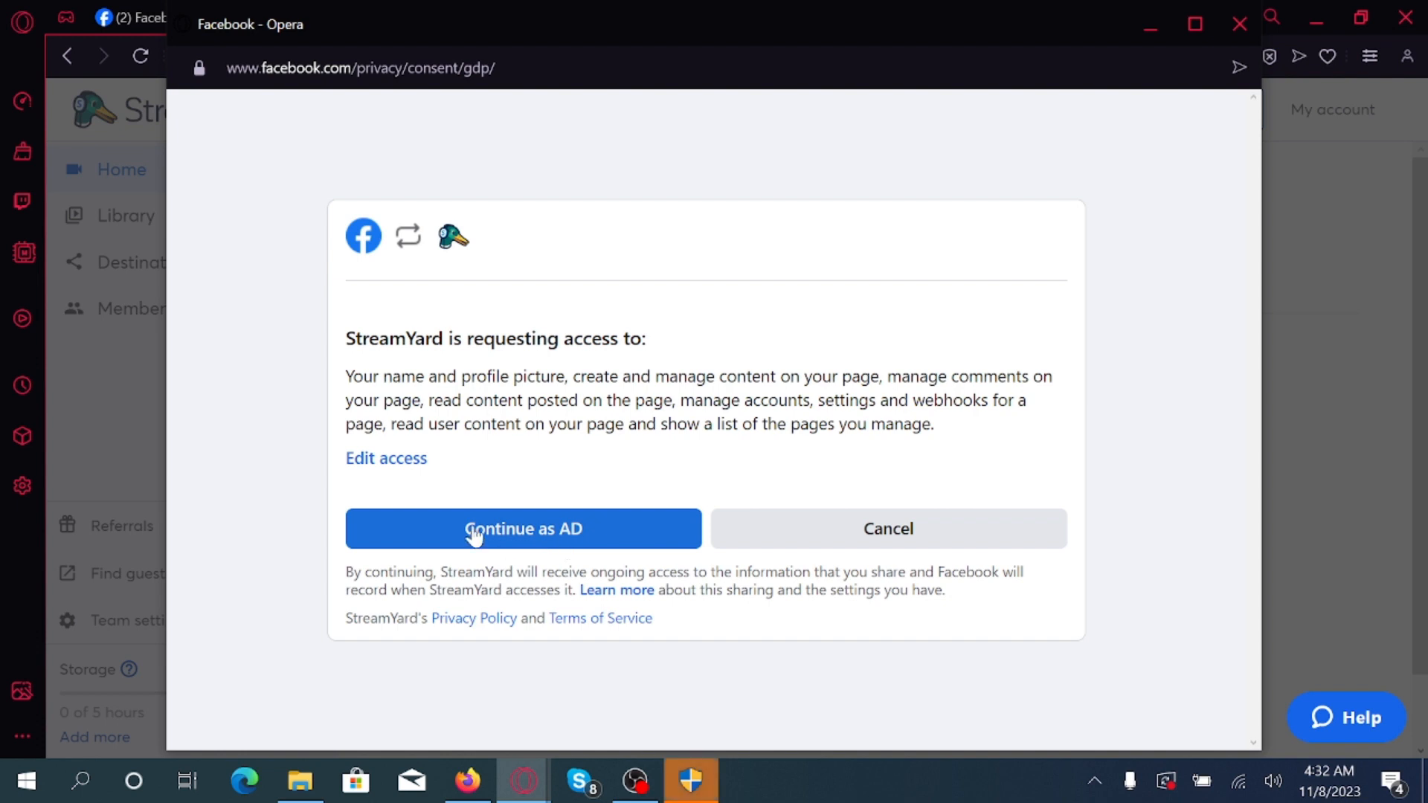
pyautogui.click(565, 538)
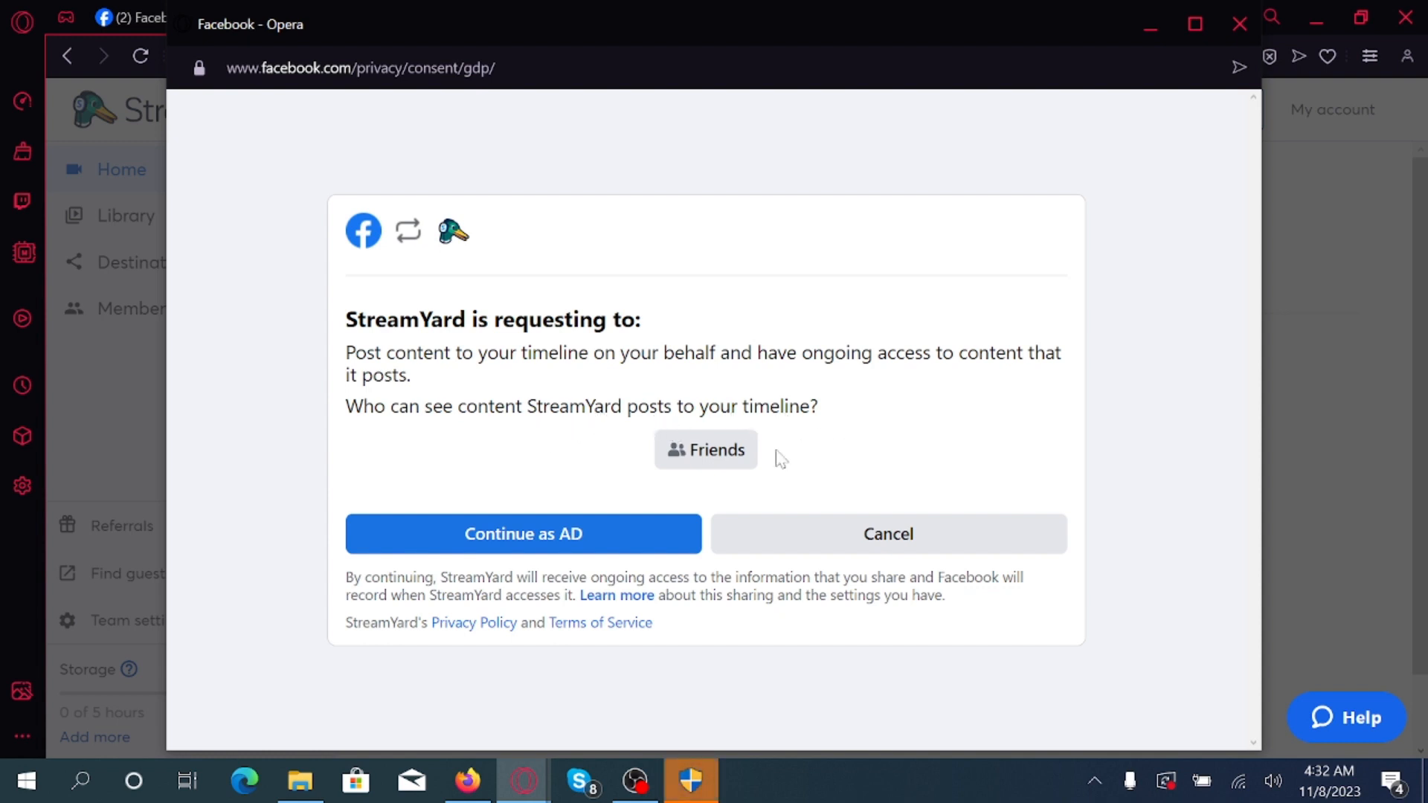
pyautogui.click(548, 542)
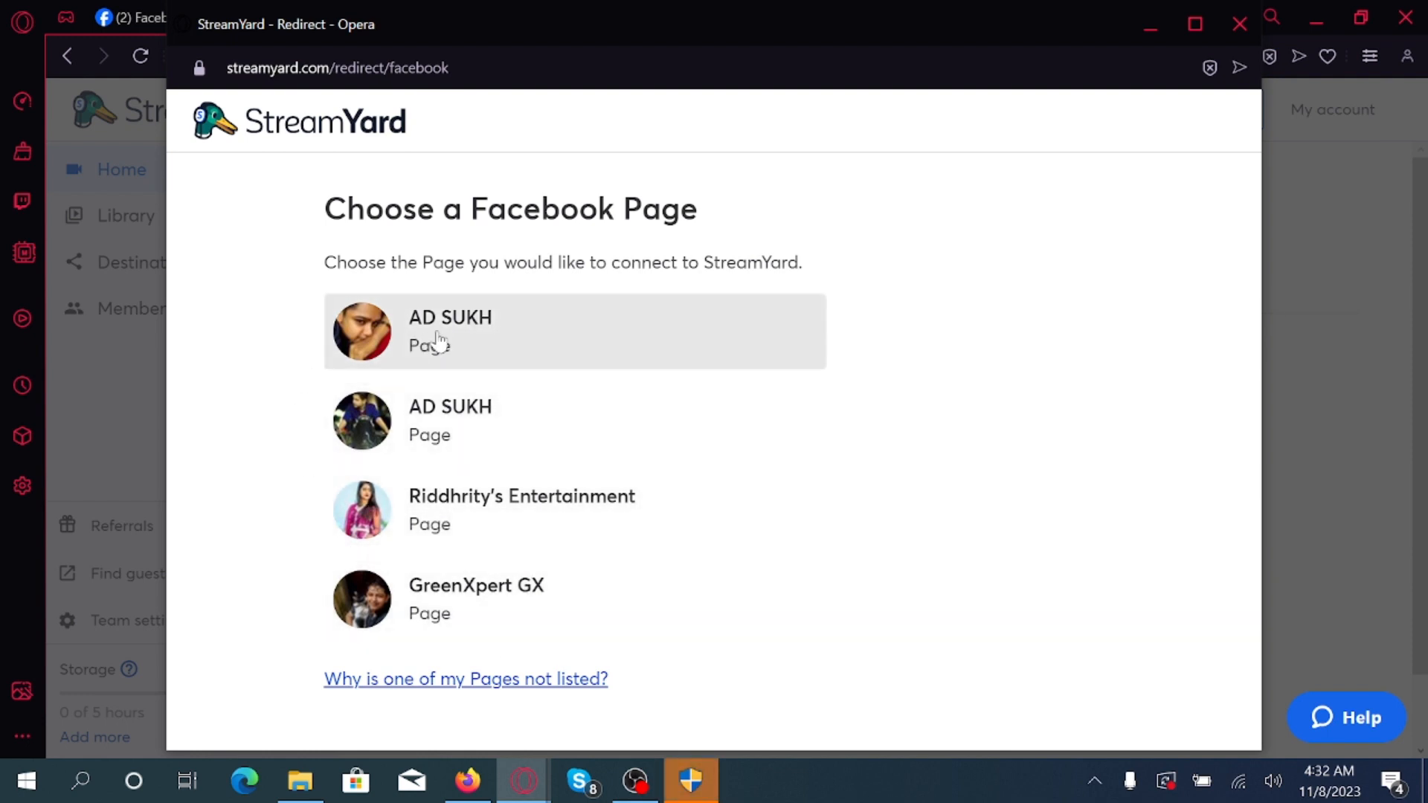
pyautogui.click(469, 354)
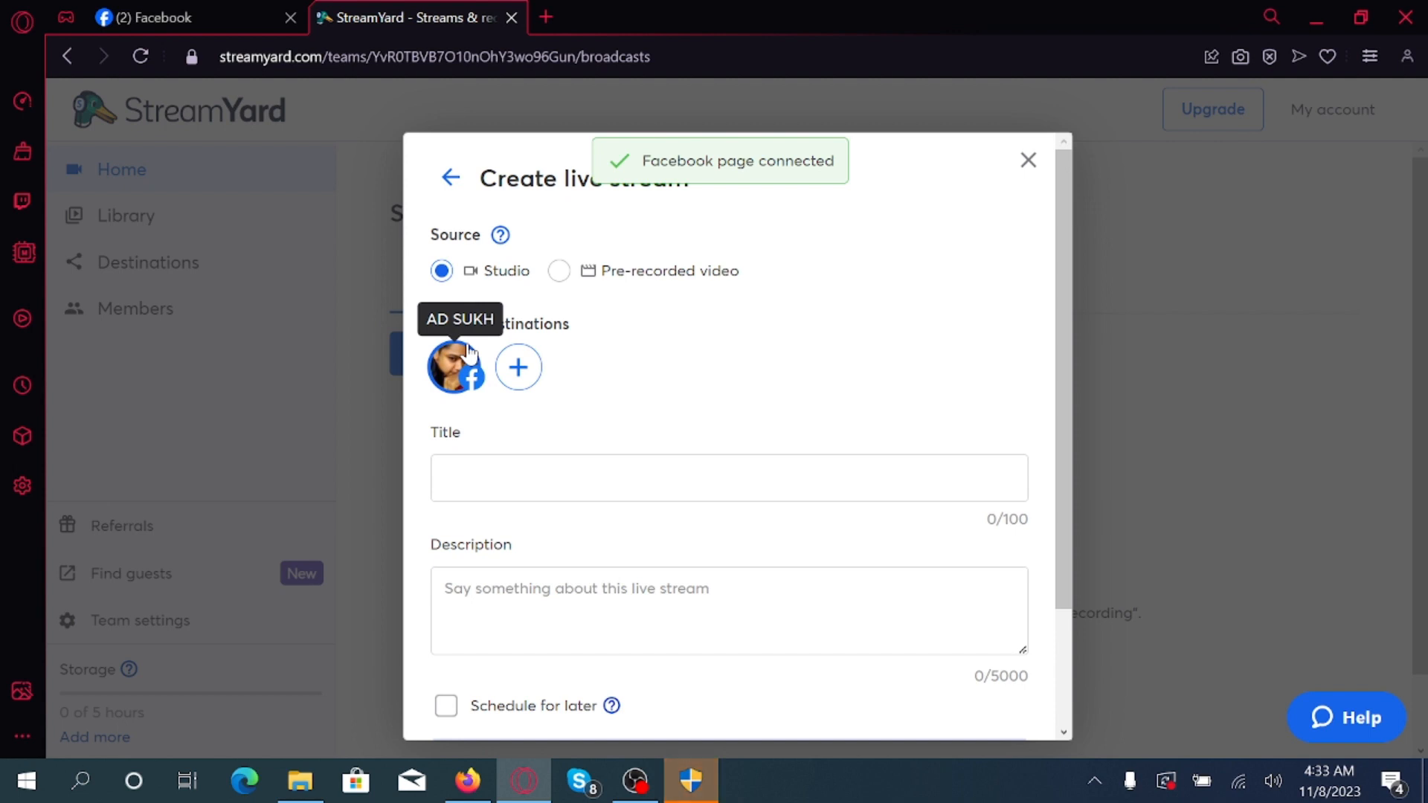
# Enter 'Join Now' as the live stream title, then move to the Description field.
pyautogui.click(495, 476)
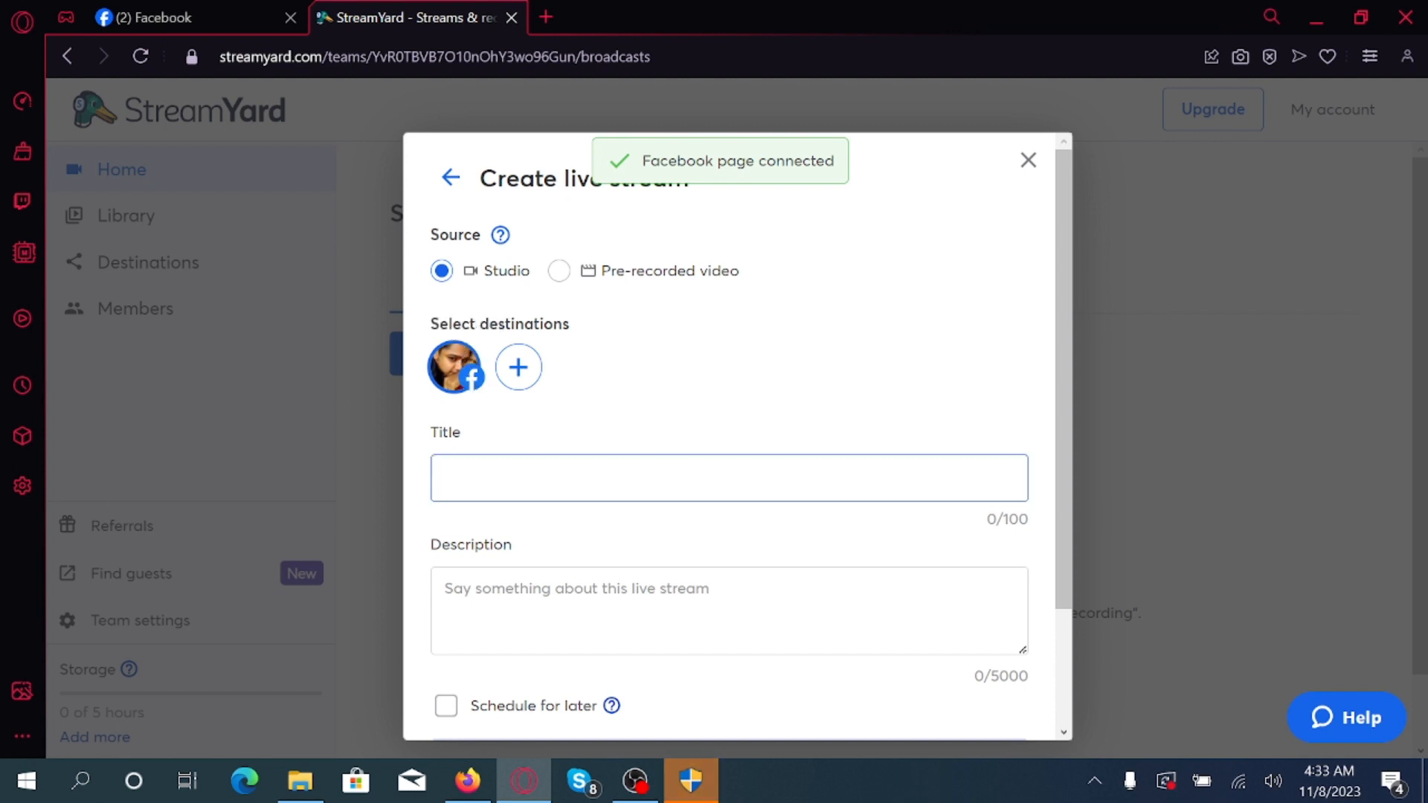
pyautogui.click(485, 577)
pyautogui.scroll(-3, 485, 577)
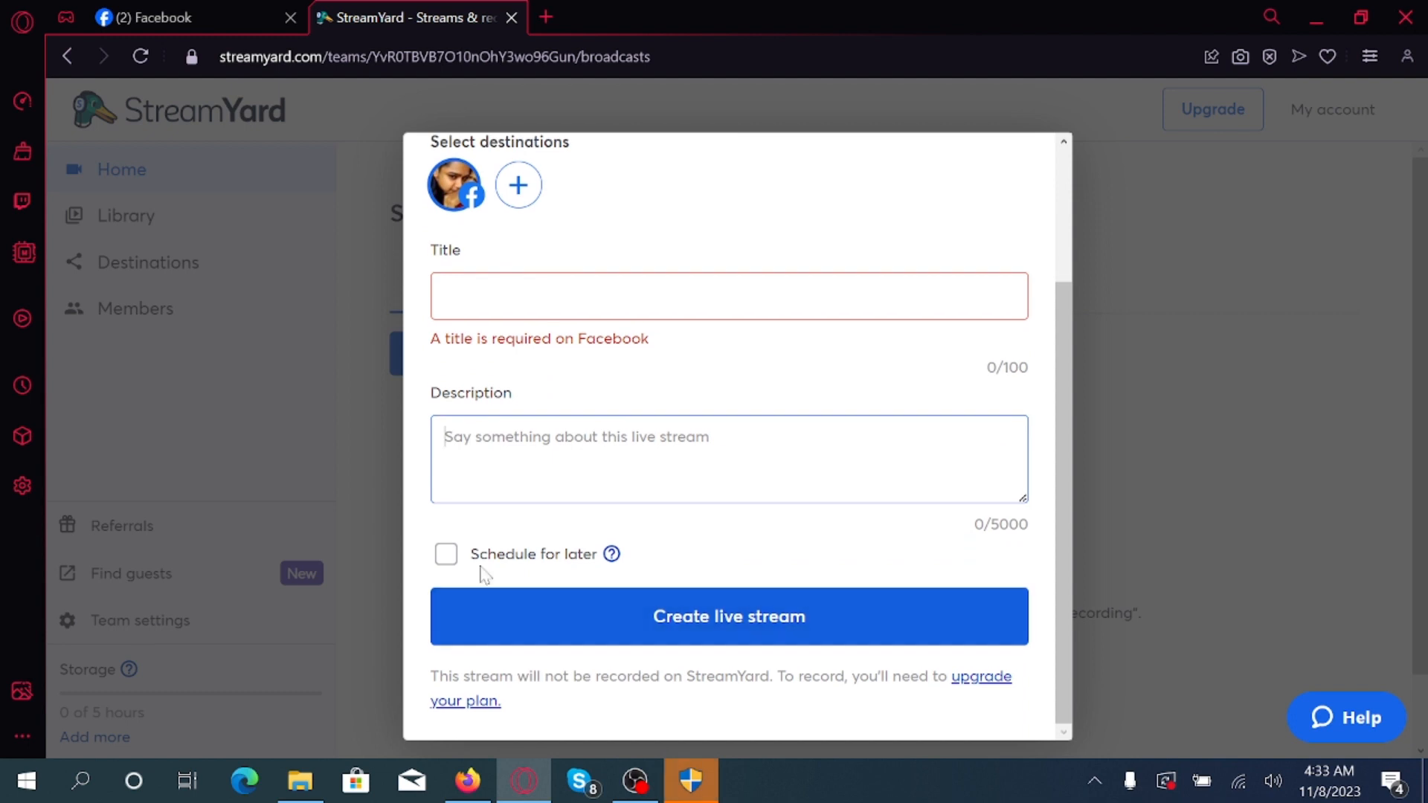
pyautogui.scroll(5, 485, 576)
pyautogui.click(445, 477)
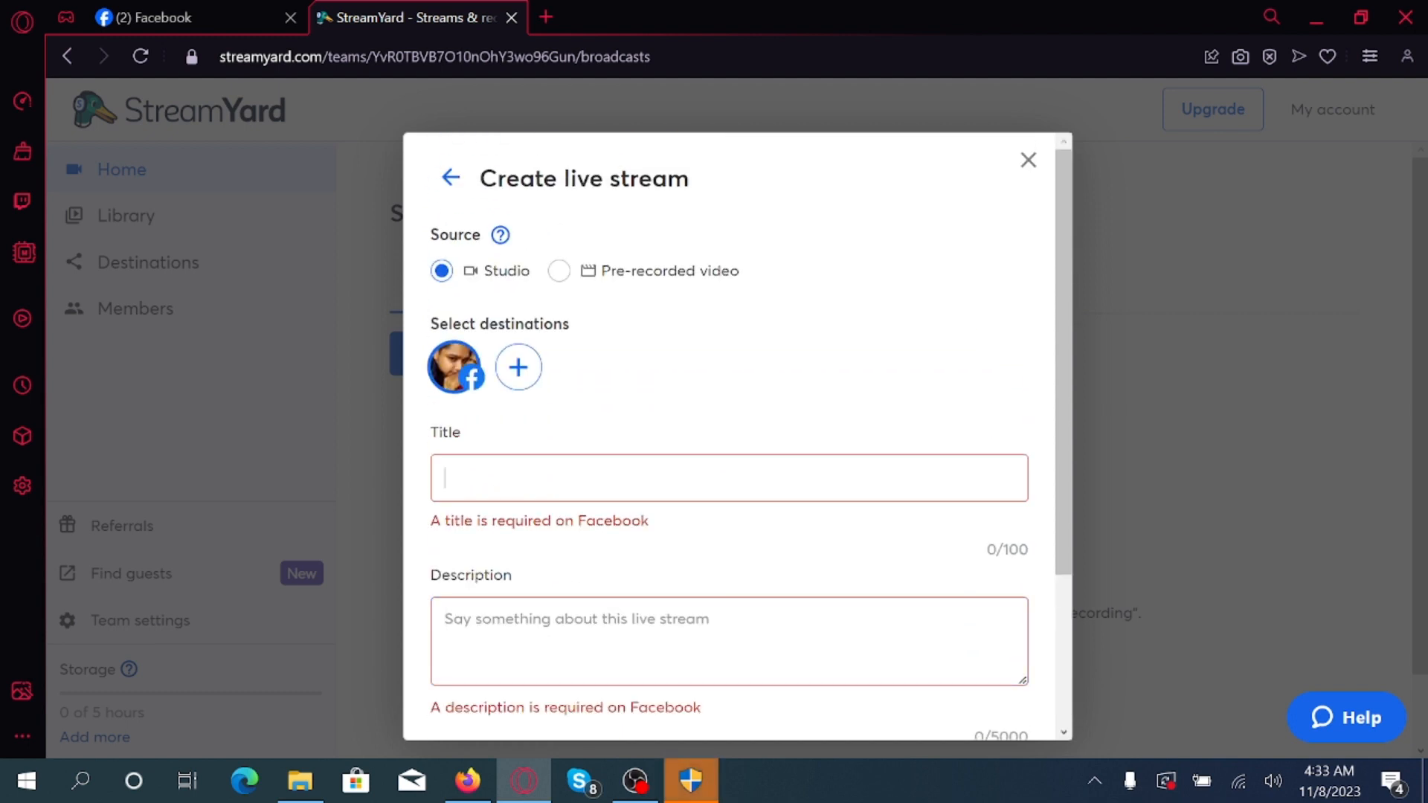
pyautogui.write('H')
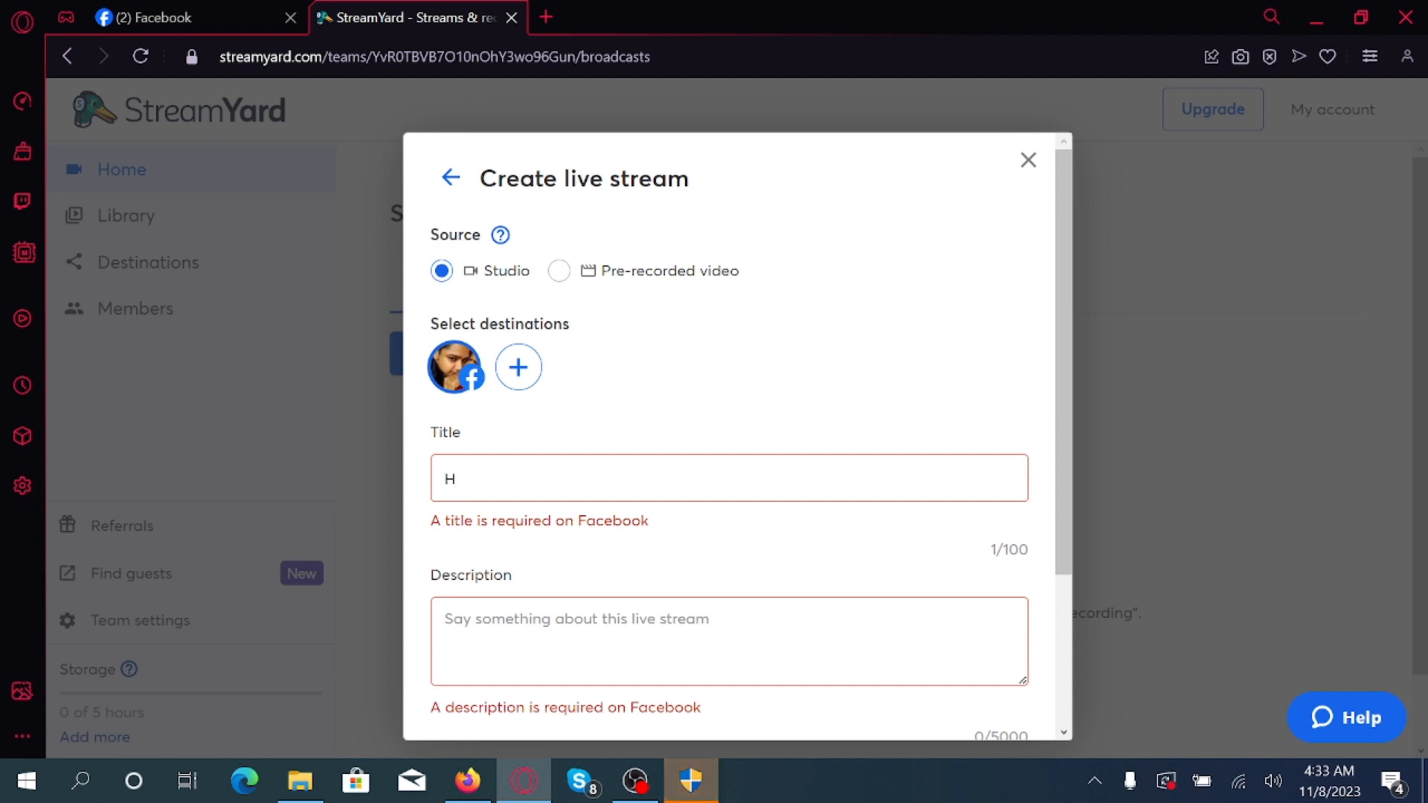
pyautogui.press('BackSpace')
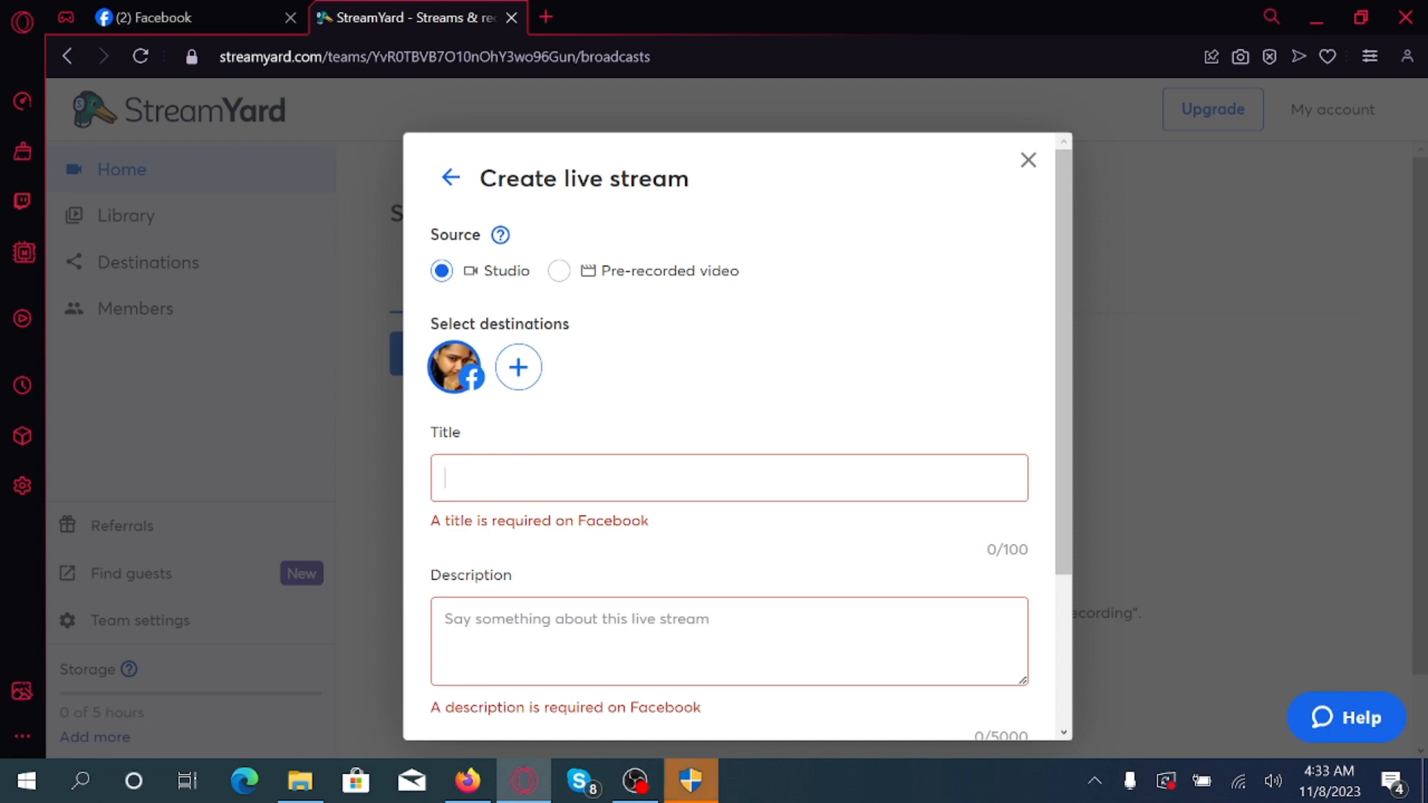
pyautogui.press('BackSpace')
pyautogui.write('Join Now')
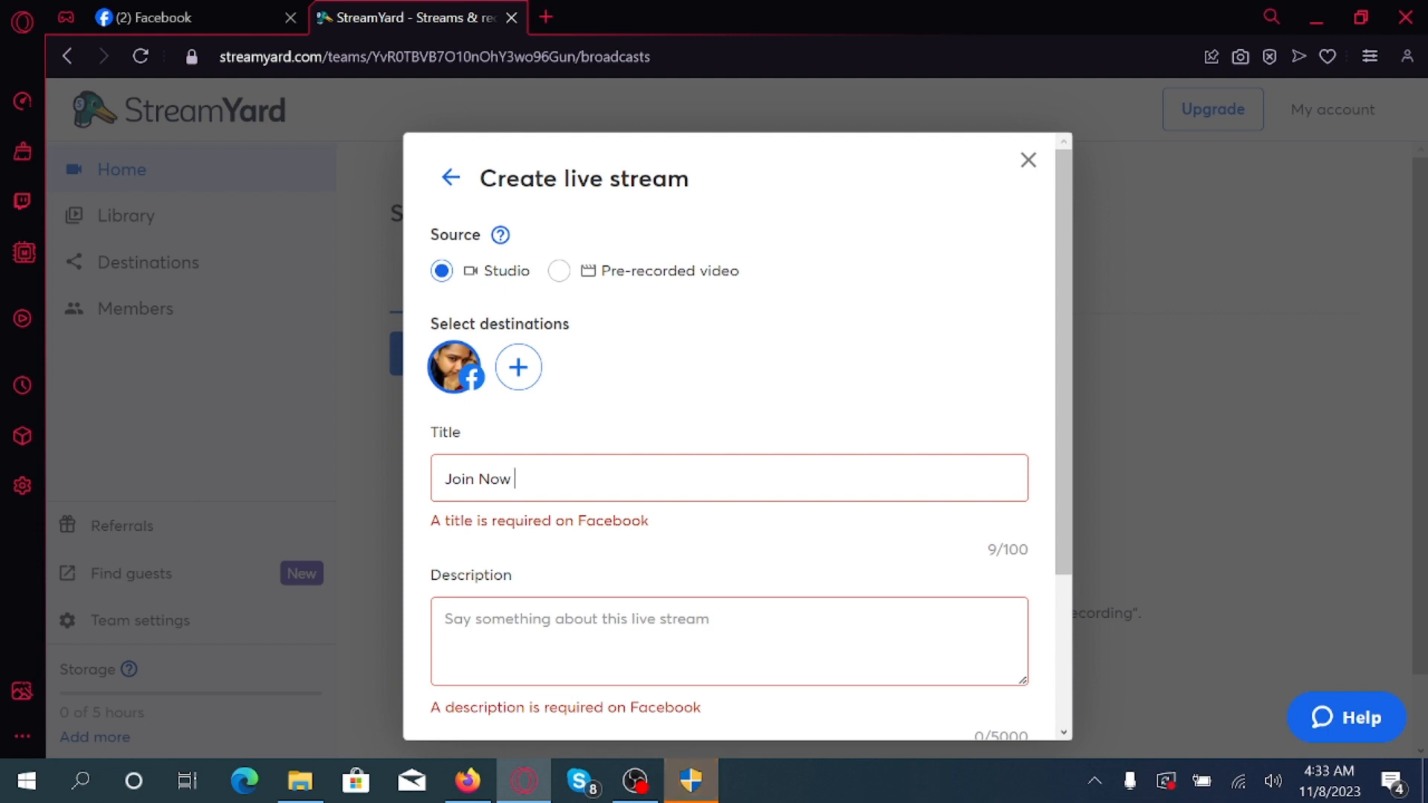
pyautogui.press('Tab')
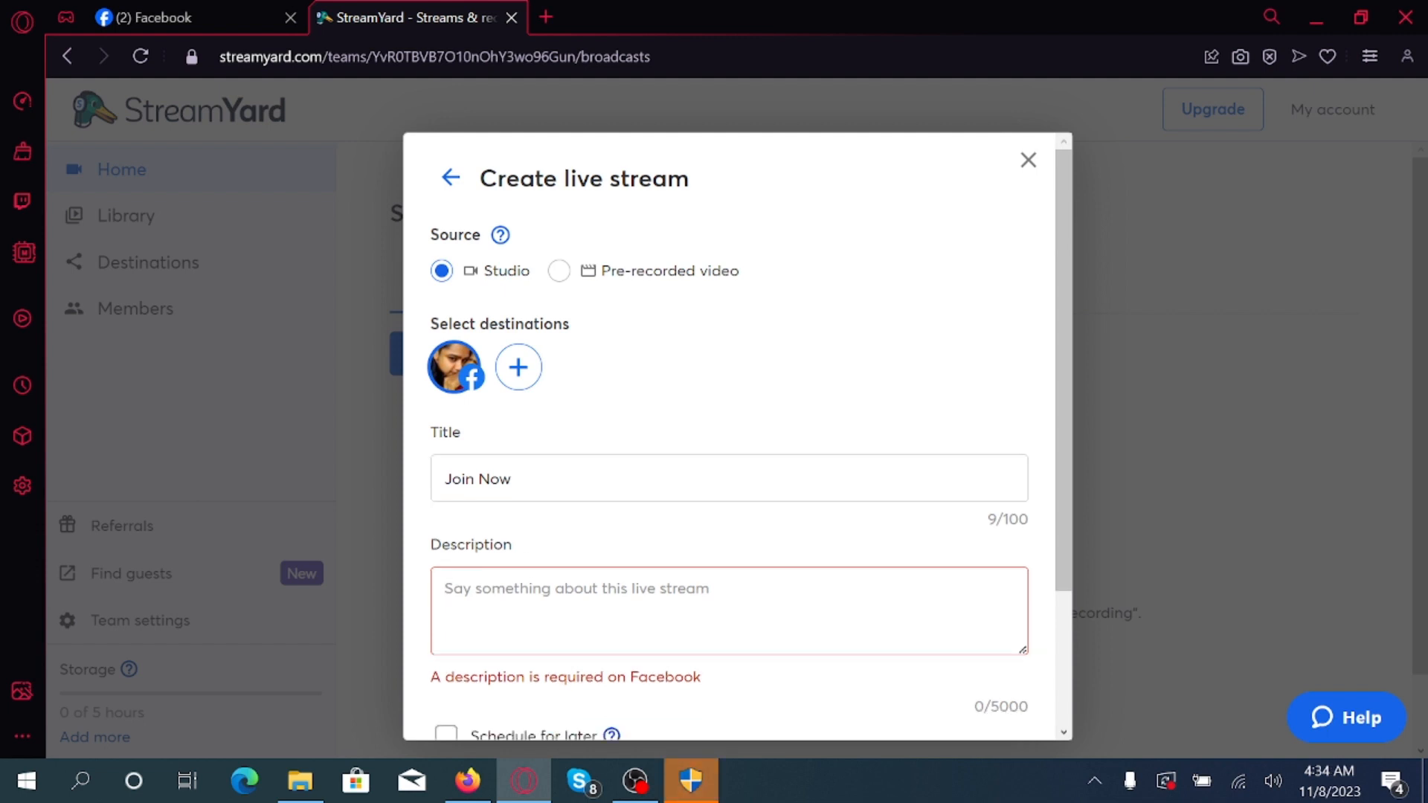
# Enter the description 'Are you Interested about Facebook live streams' and create the live stream.
pyautogui.scroll(-3, 737, 446)
pyautogui.write('We')
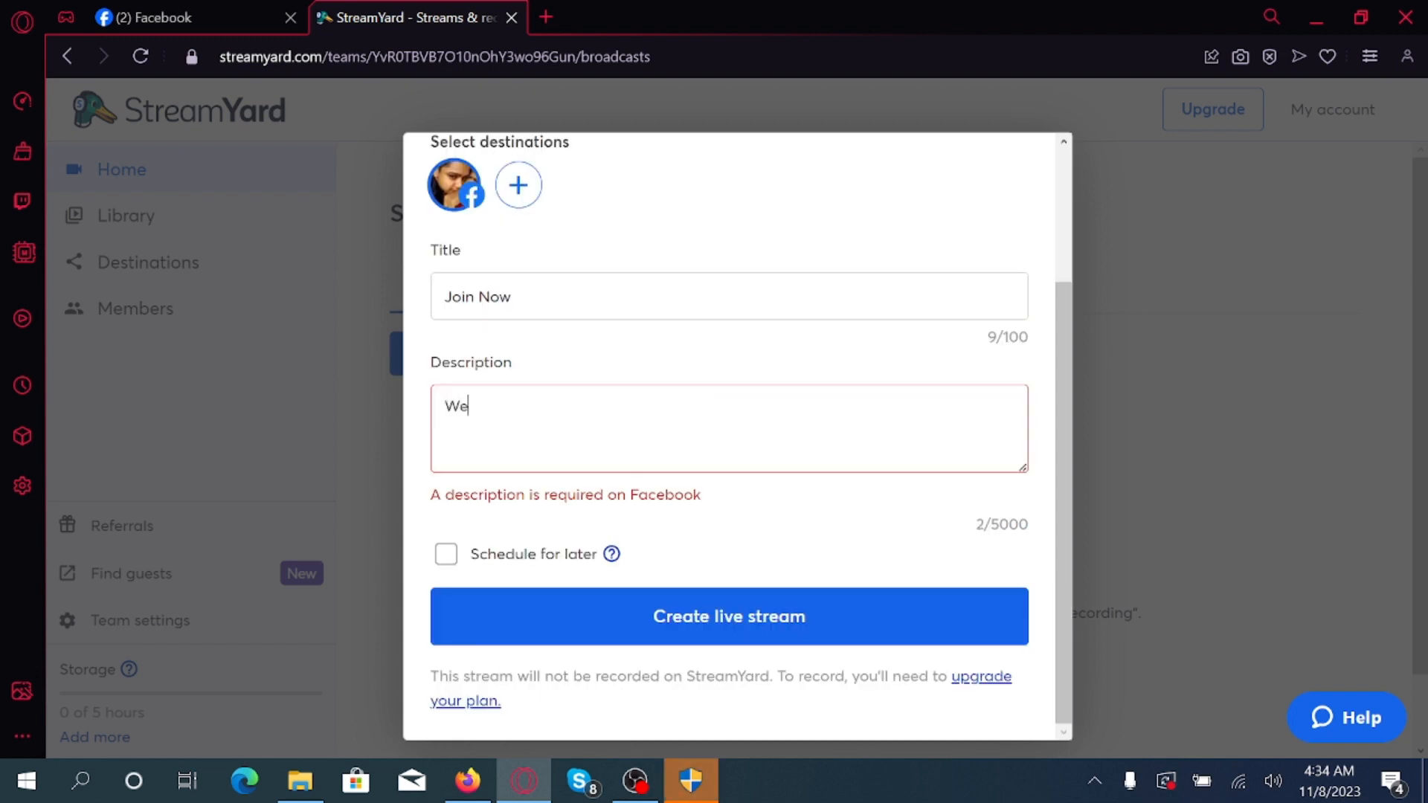
pyautogui.write('ll')
pyautogui.press('BackSpace')
pyautogui.press('BackSpace')
pyautogui.press('BackSpace')
pyautogui.write('Are')
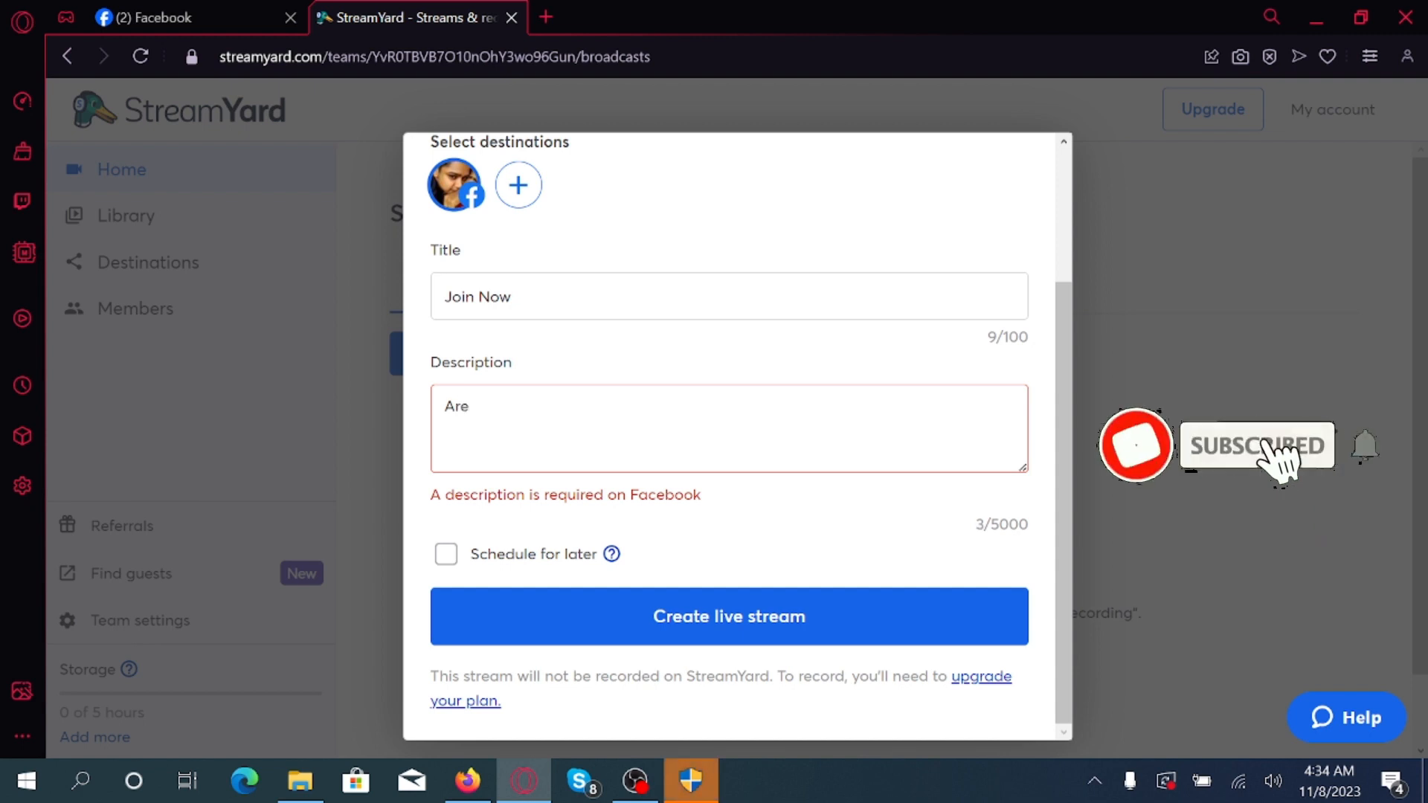
pyautogui.write(' you')
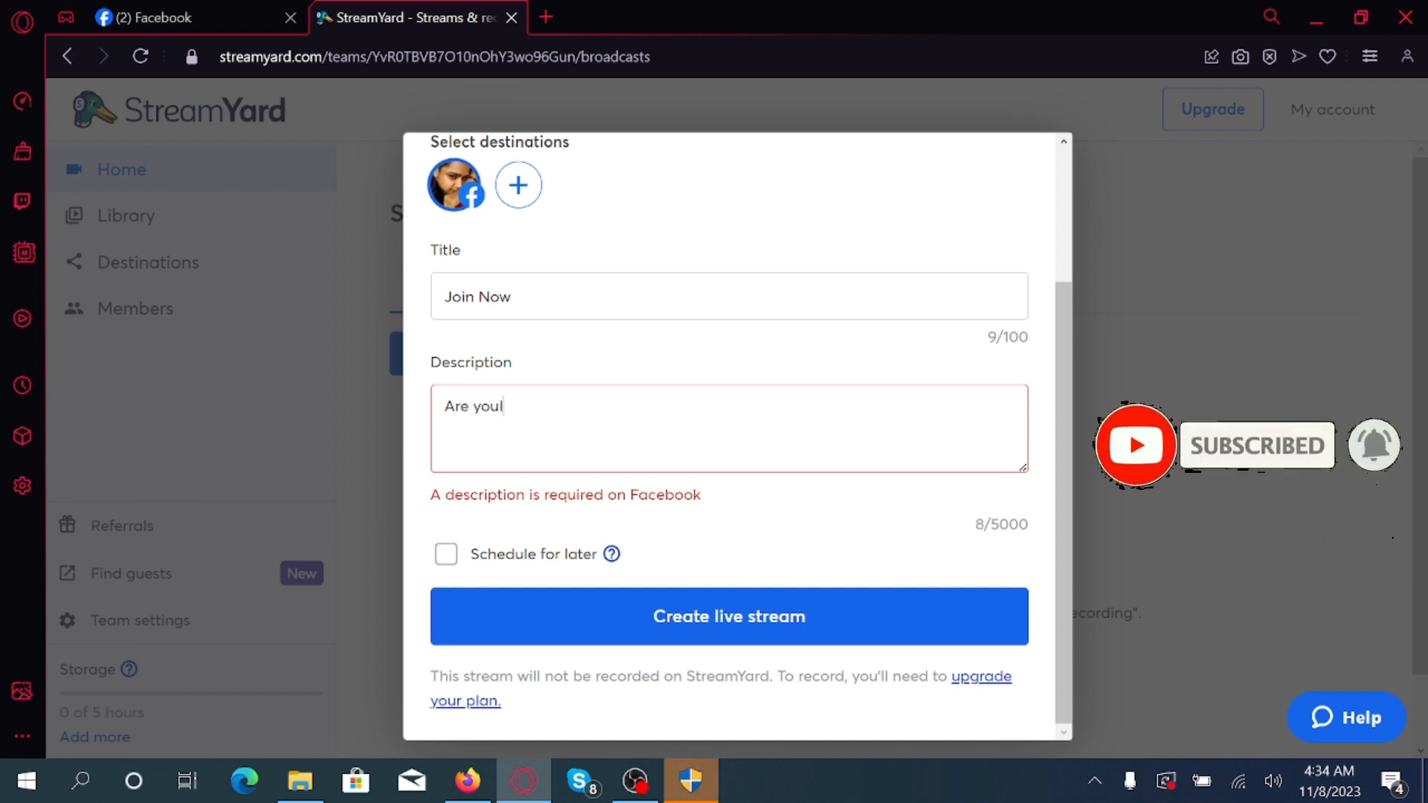
pyautogui.write(' l')
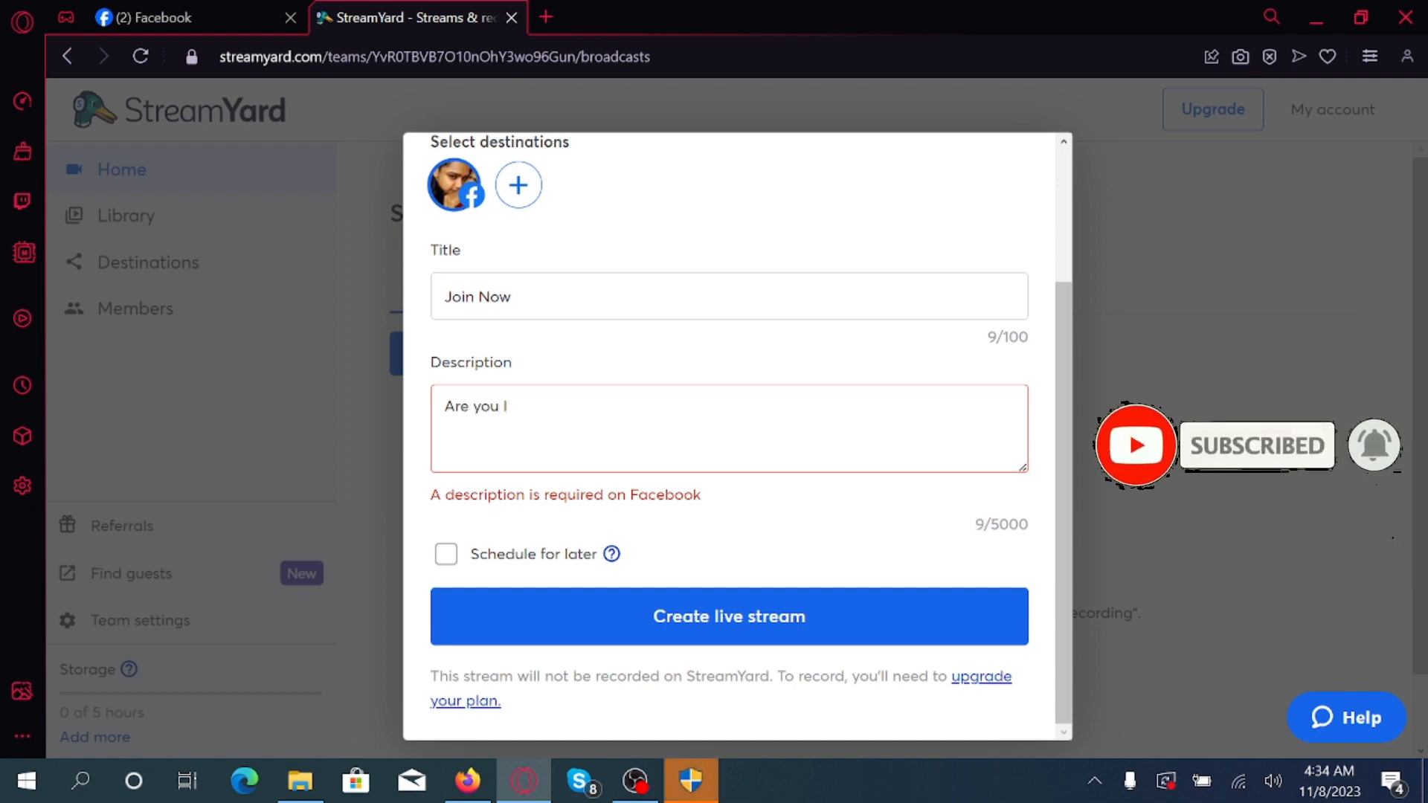
pyautogui.write('nterested')
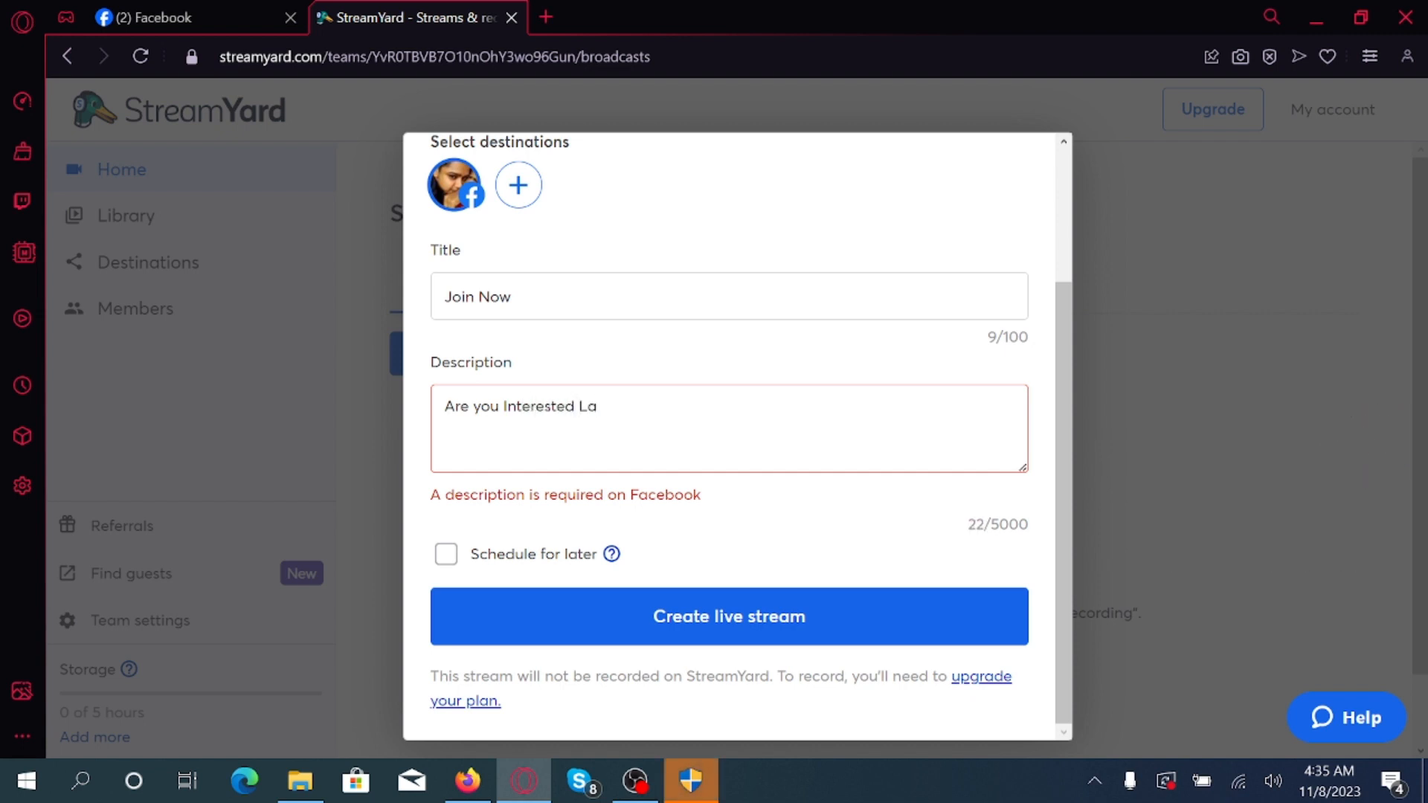
pyautogui.write('about Facebook ')
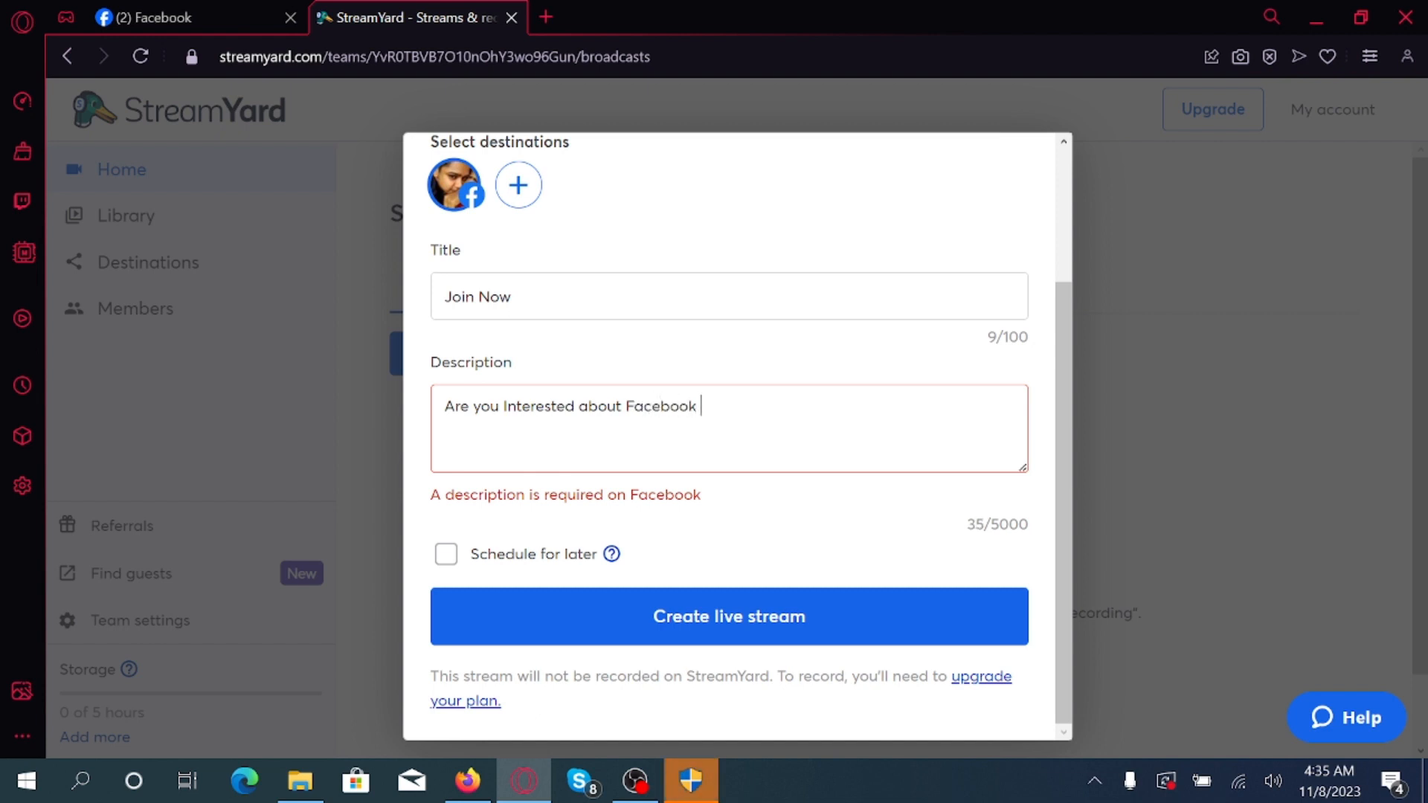
pyautogui.write('Iive')
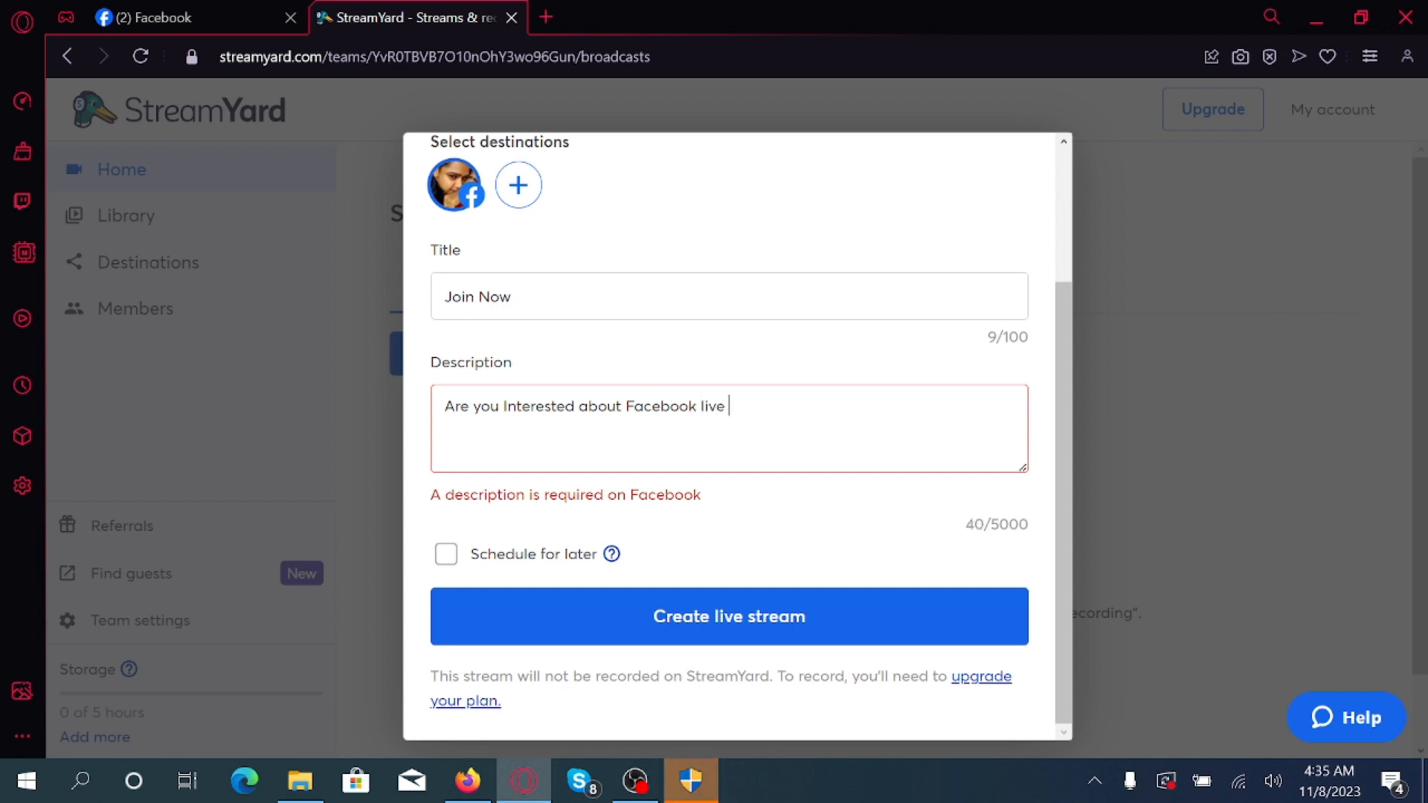
pyautogui.write('stre')
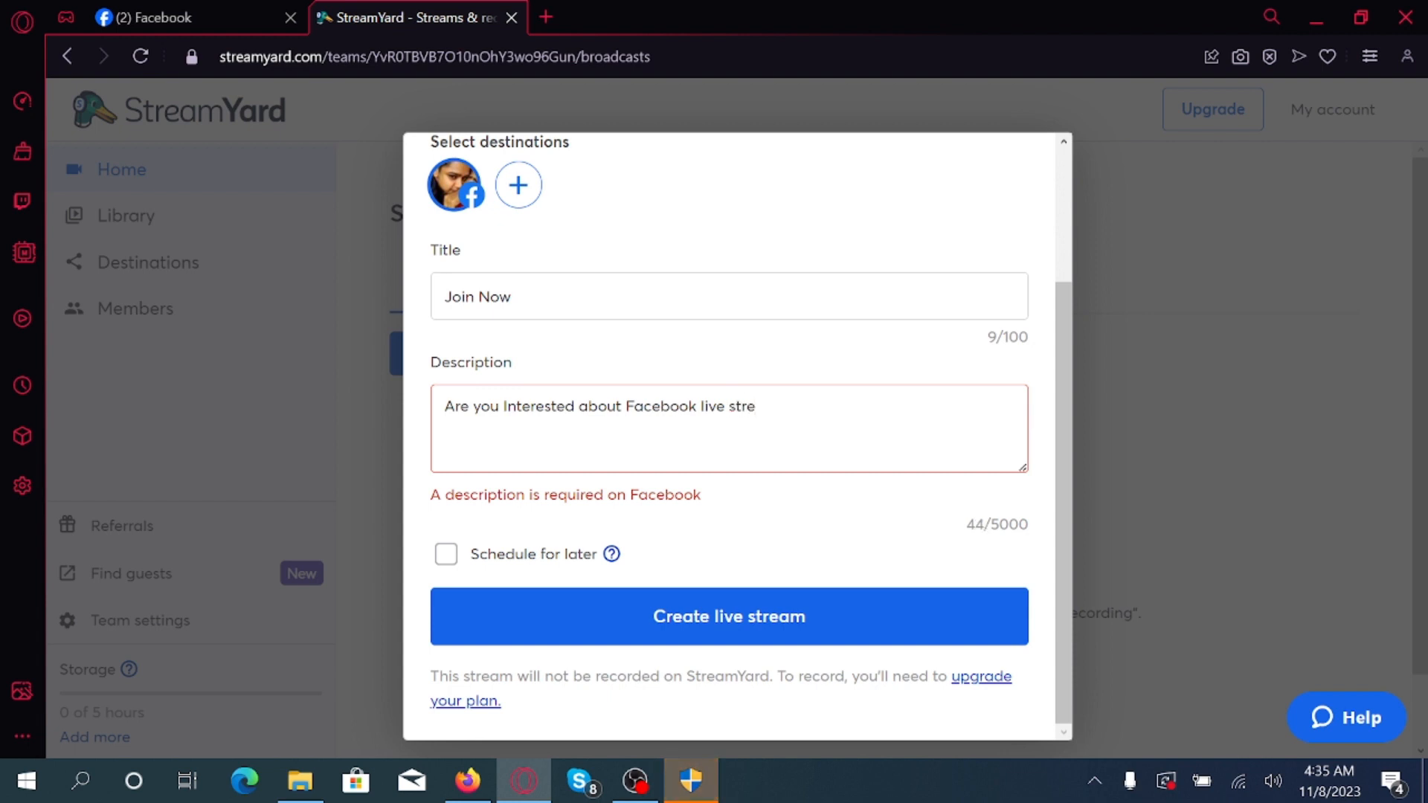
pyautogui.write('ams')
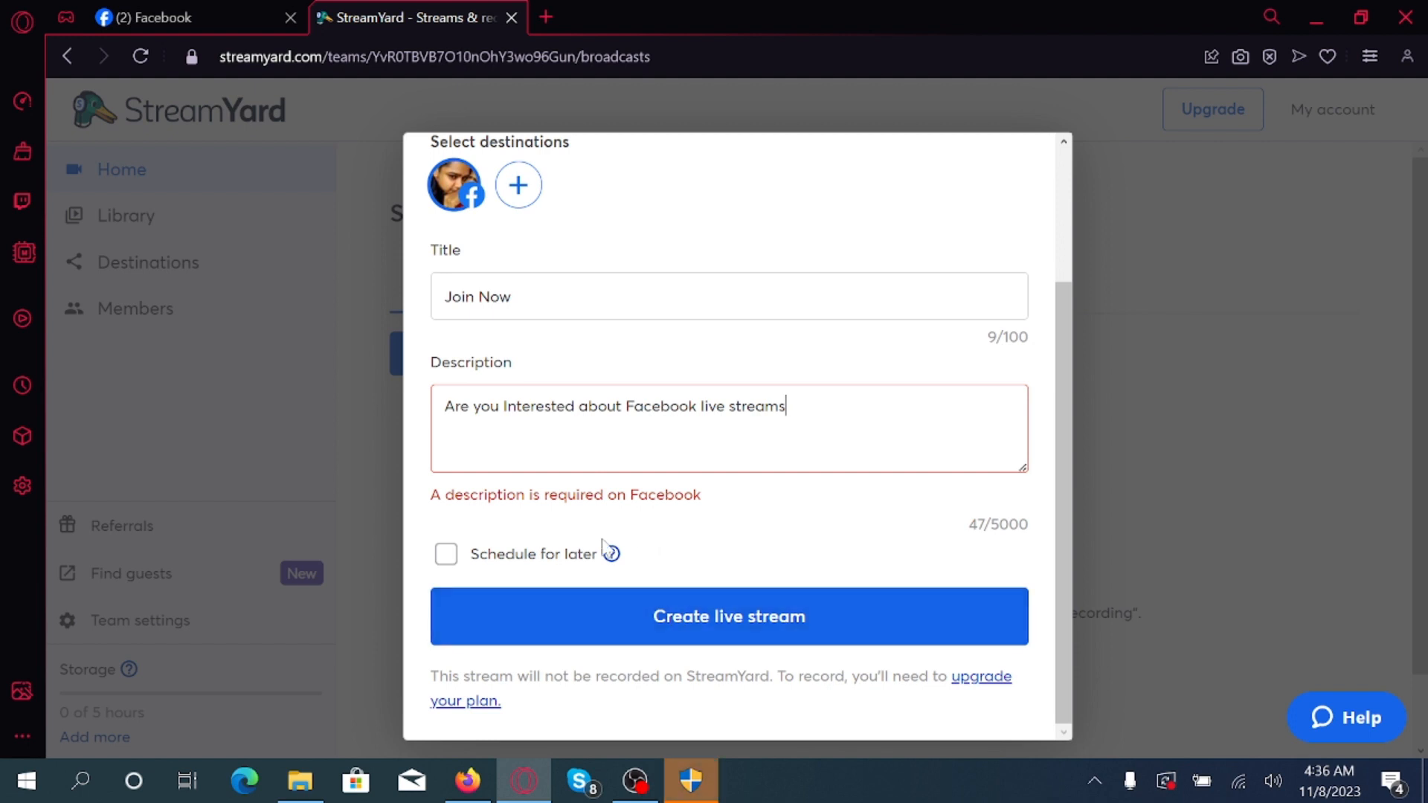
pyautogui.click(683, 619)
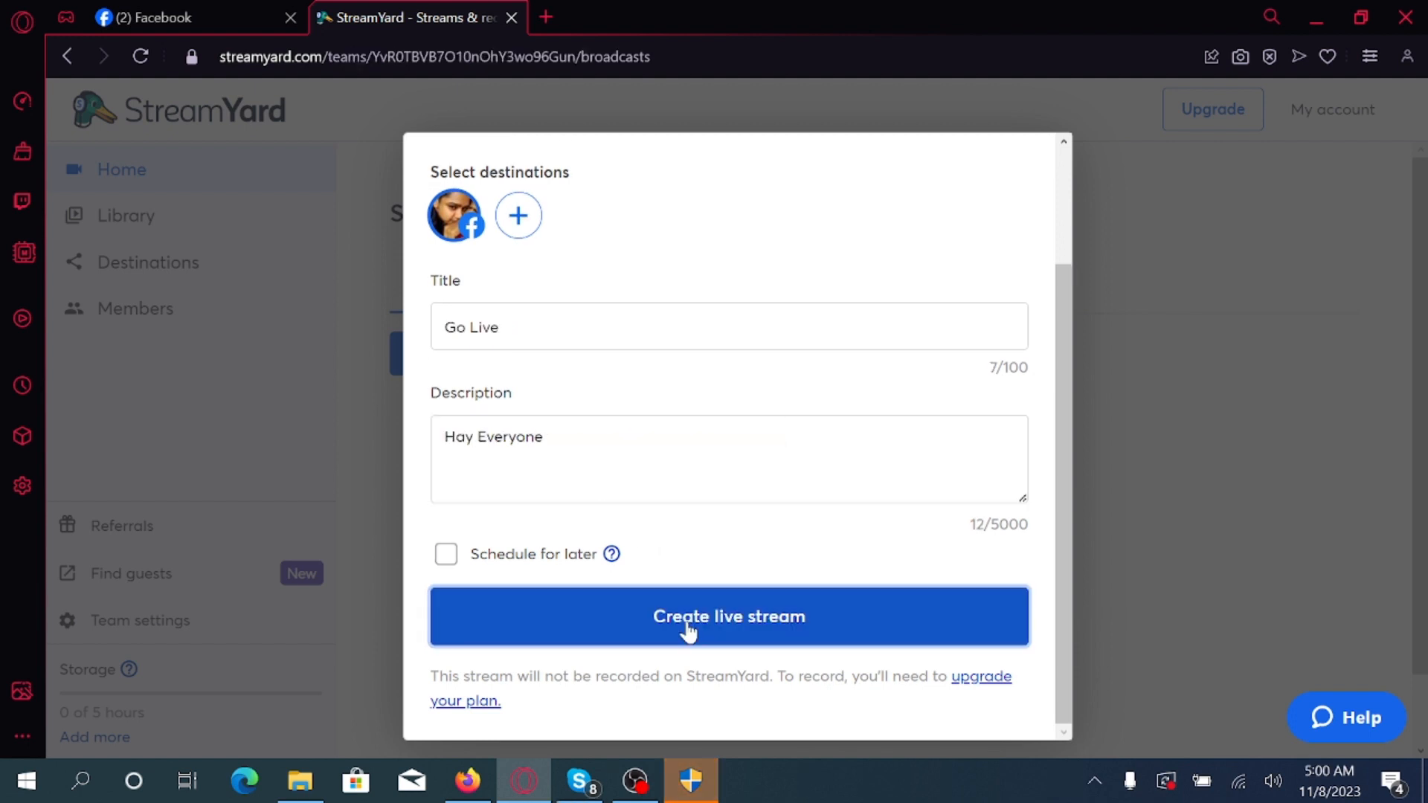
# Finish creating the broadcast, then test the mic mute/unmute and camera off/on.
pyautogui.click(686, 622)
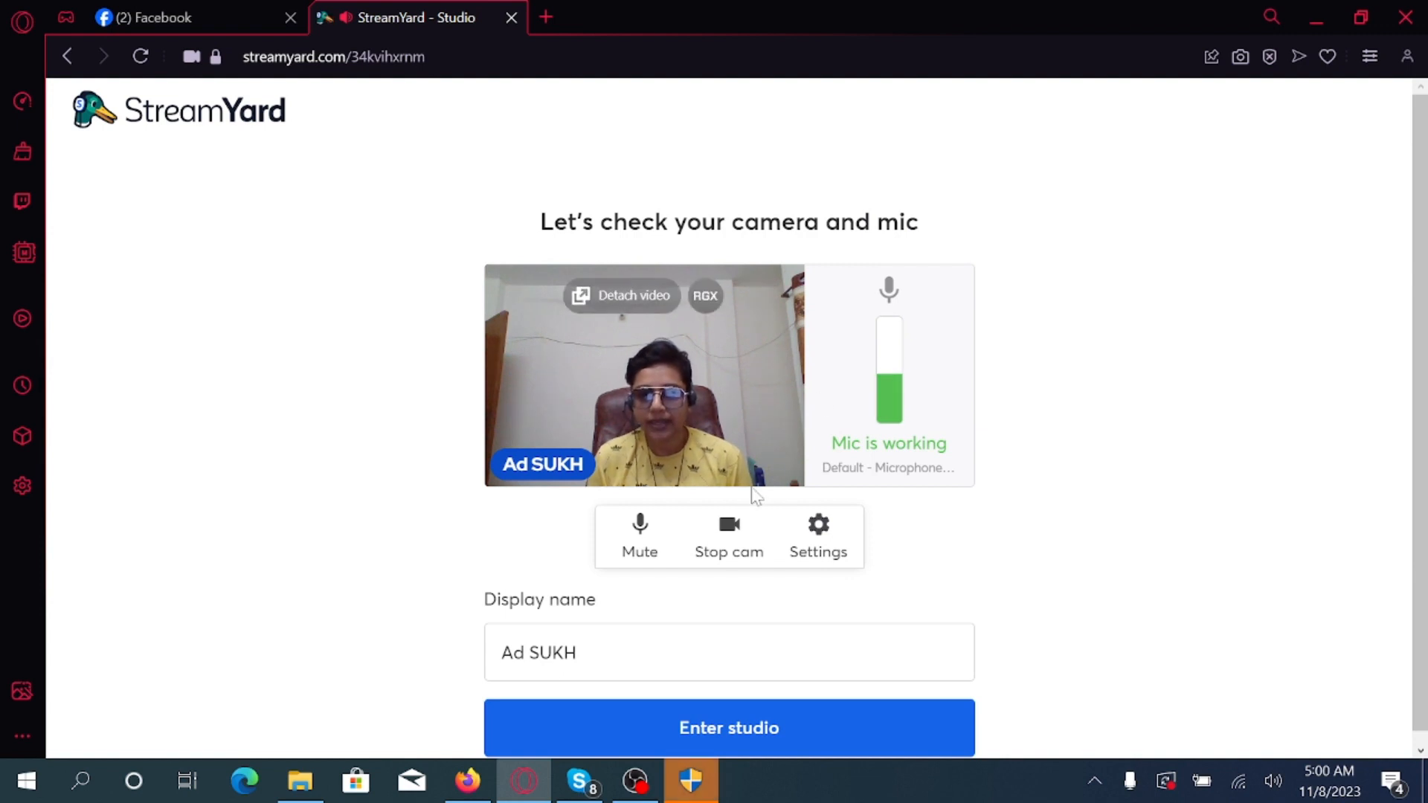
pyautogui.click(641, 549)
pyautogui.click(644, 535)
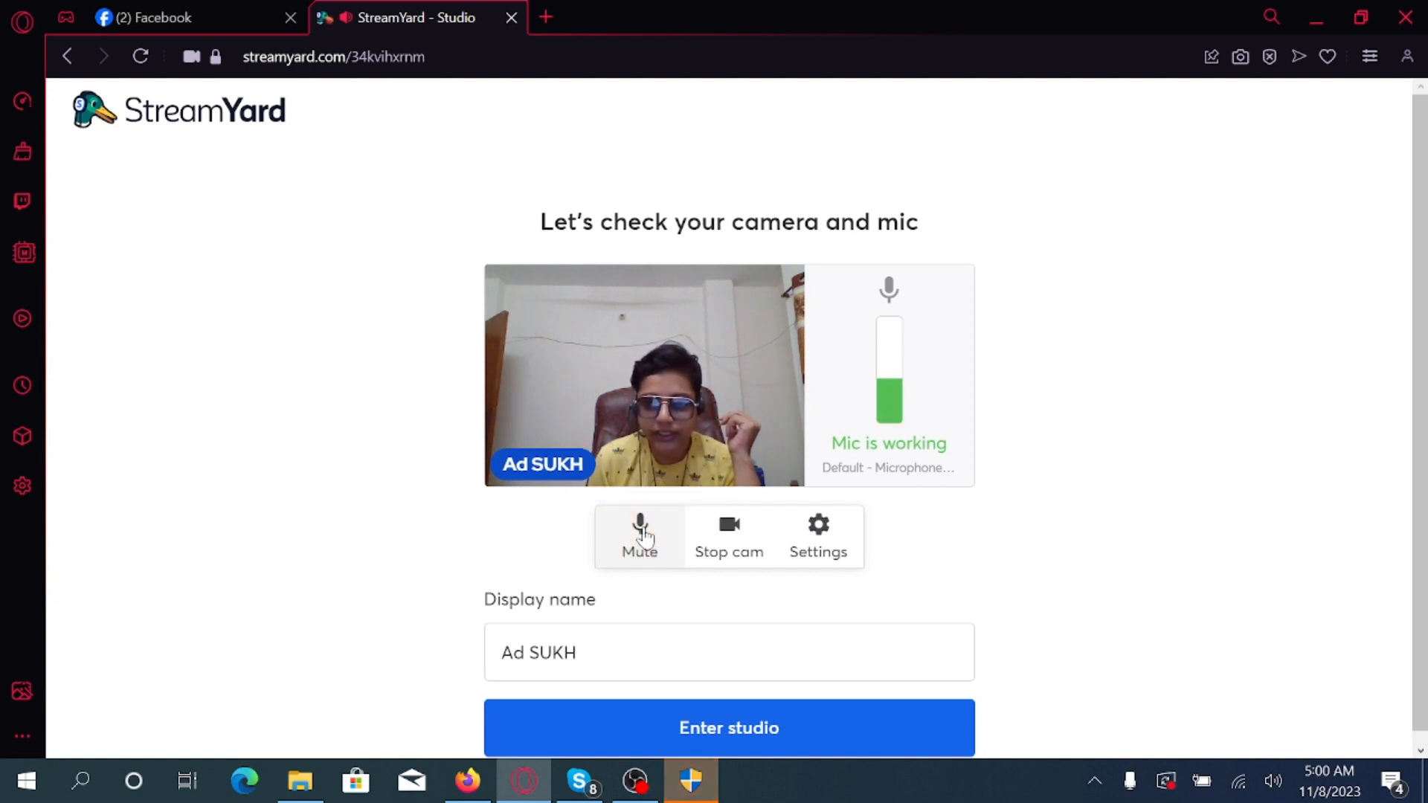
pyautogui.click(726, 550)
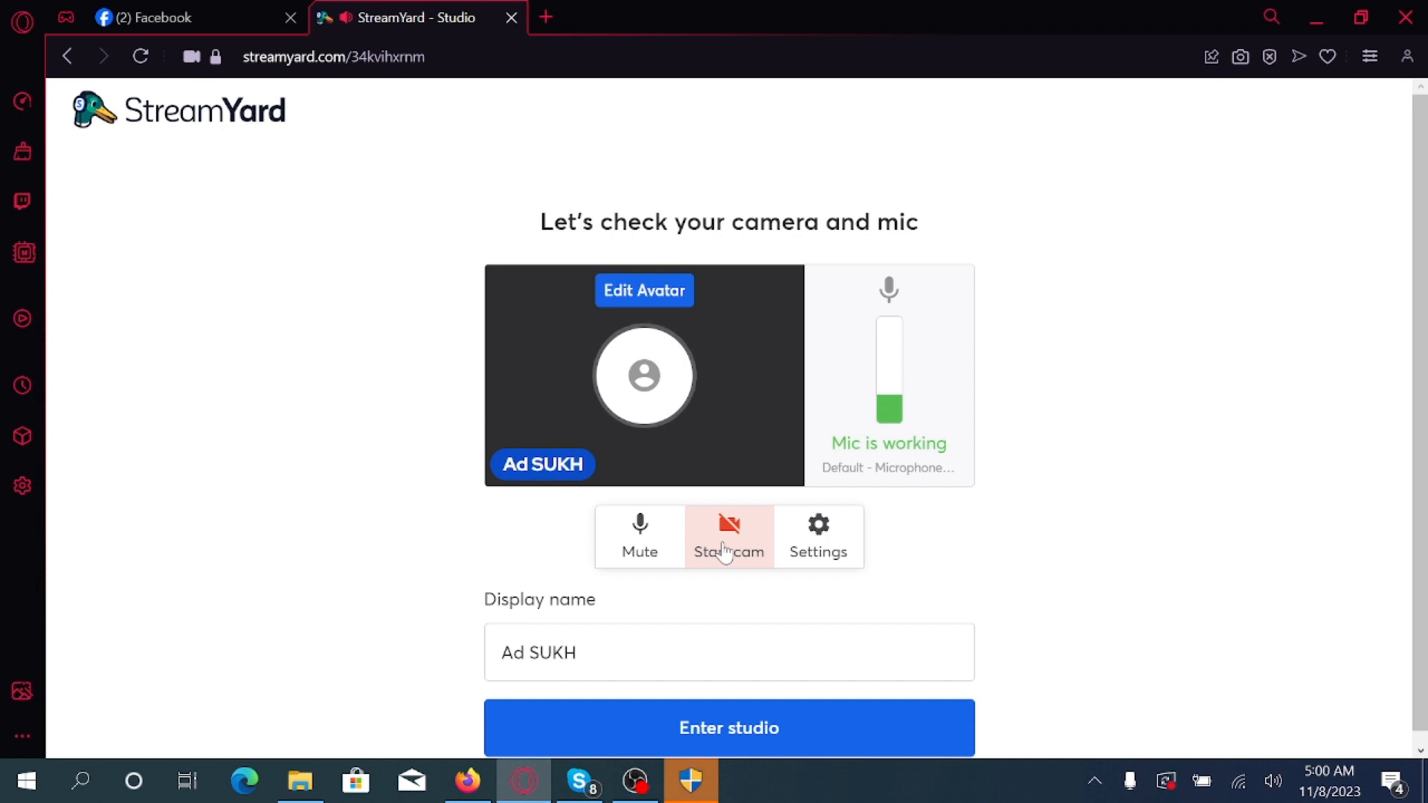
pyautogui.click(725, 552)
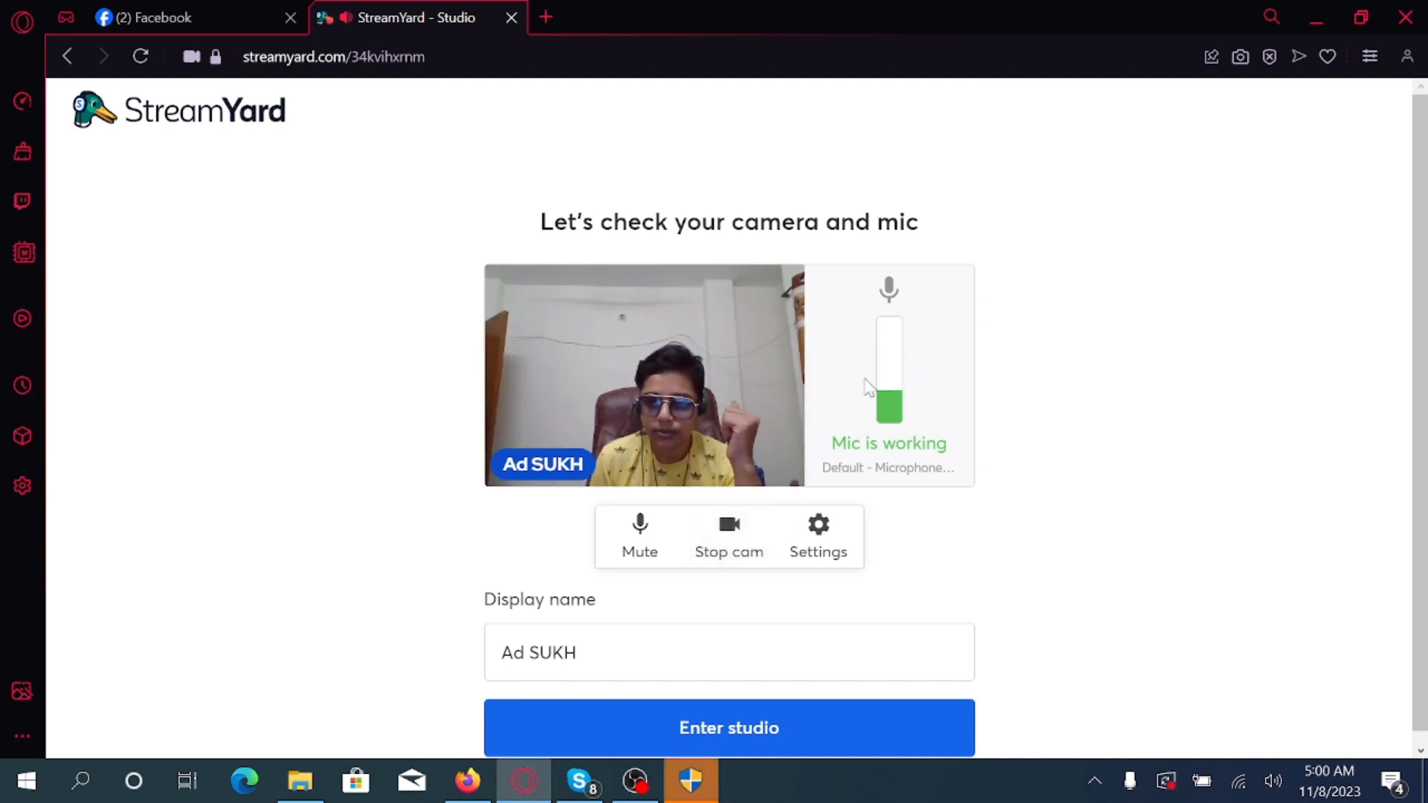
# Cut the second word of the host's display name and paste it back in.
pyautogui.scroll(-1, 940, 599)
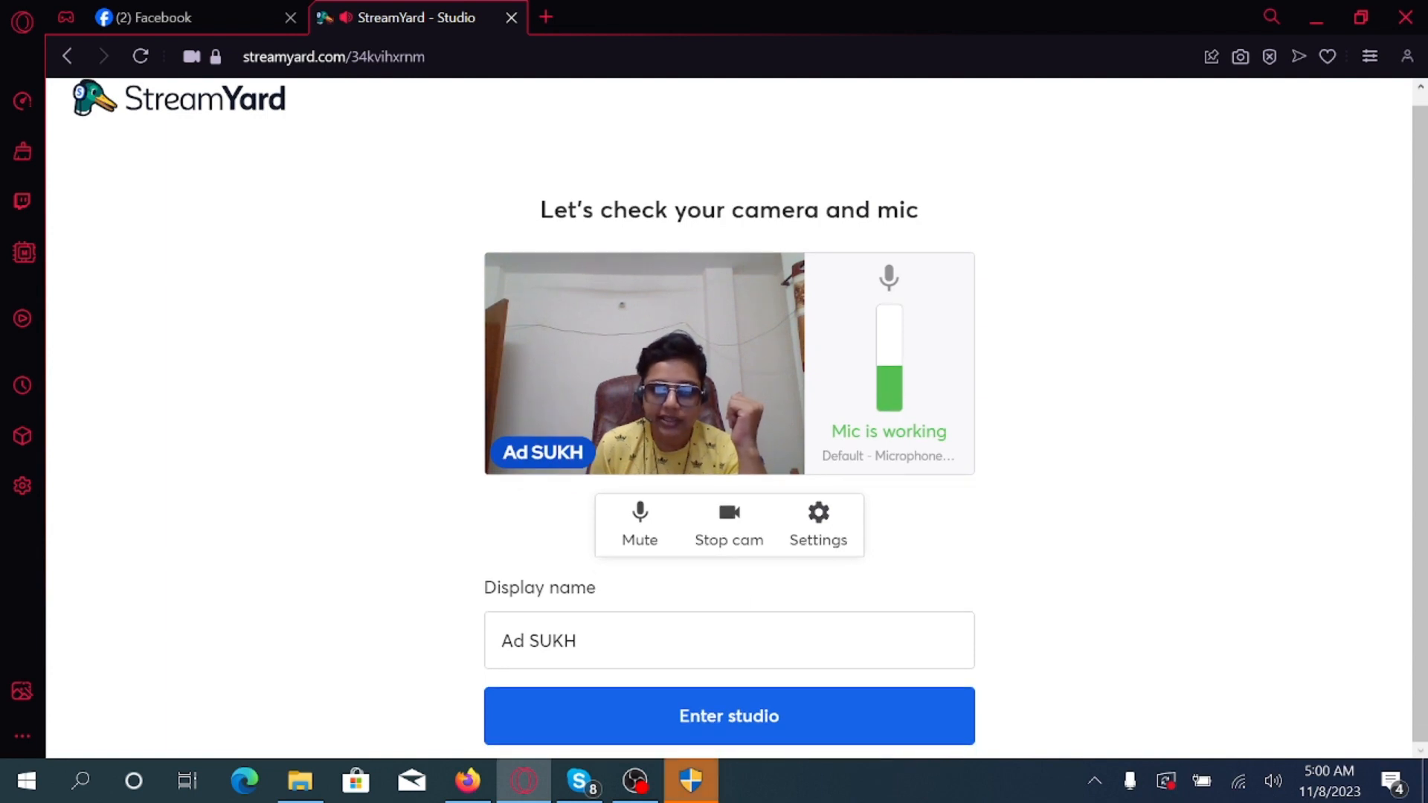
pyautogui.moveTo(578, 640); pyautogui.dragTo(440, 640)
pyautogui.click(578, 640)
pyautogui.moveTo(577, 641); pyautogui.dragTo(480, 633)
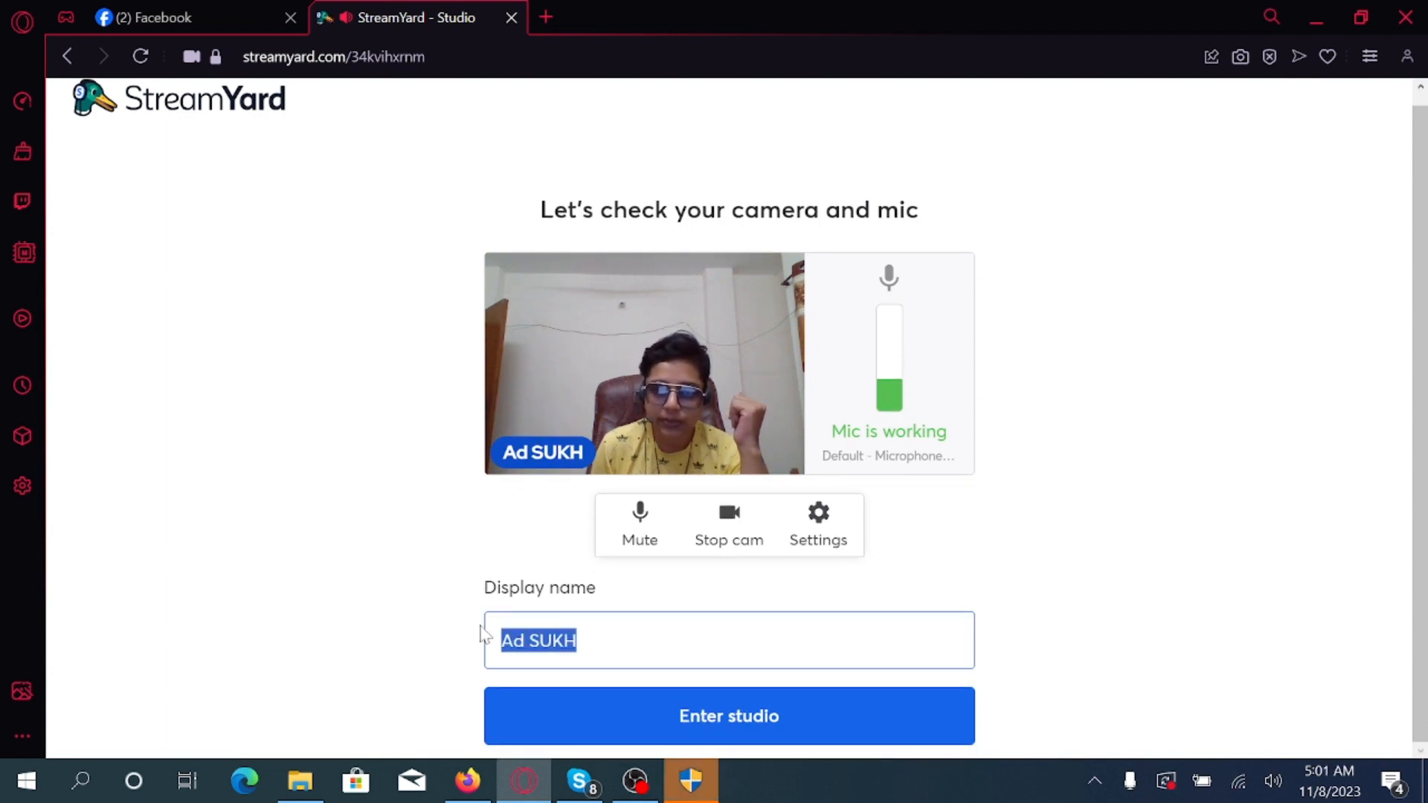
pyautogui.press('End')
pyautogui.press('Left')
pyautogui.press('Left')
pyautogui.press('Left')
pyautogui.press('Left')
pyautogui.press('Left')
pyautogui.hotkey('shift', 'End')
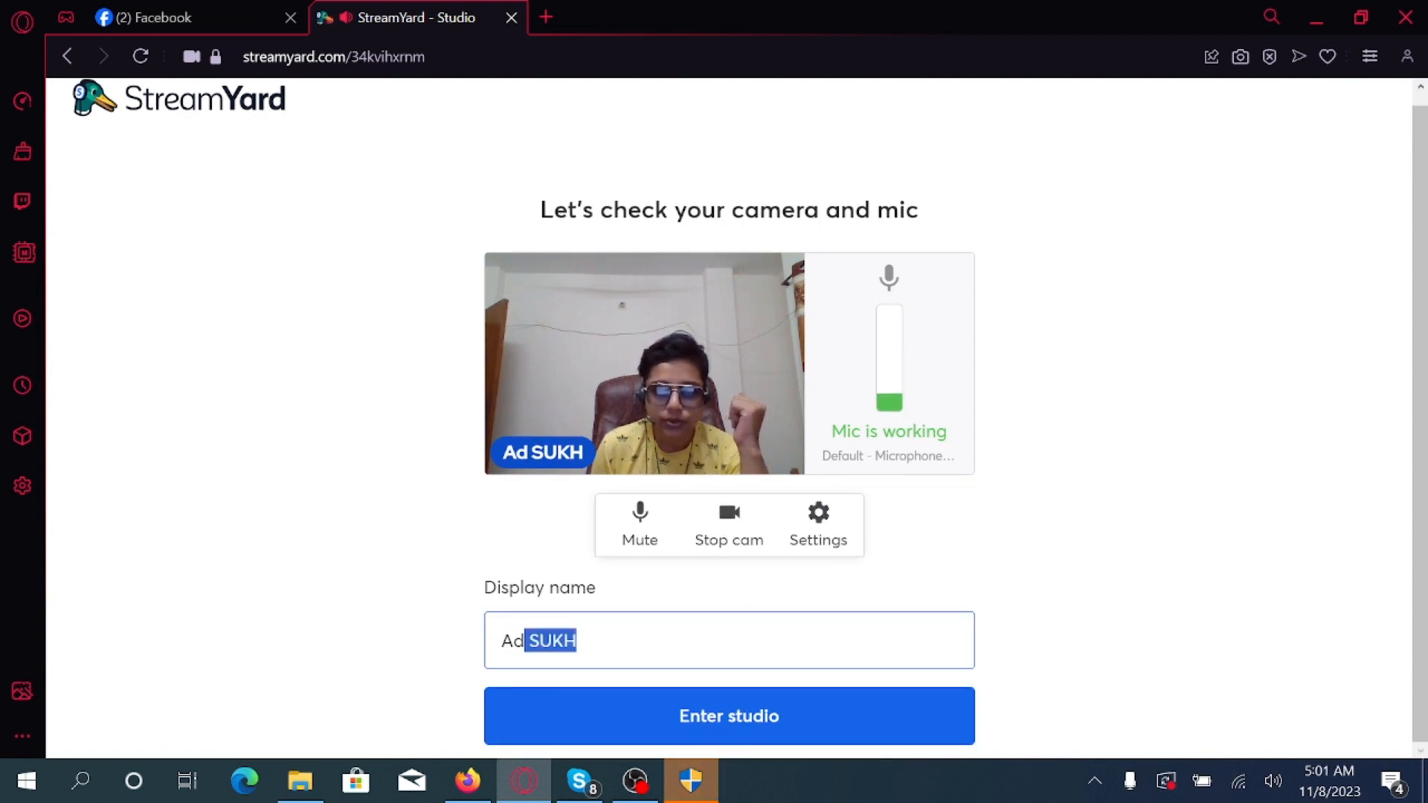
pyautogui.rightClick(558, 636)
pyautogui.click(619, 240)
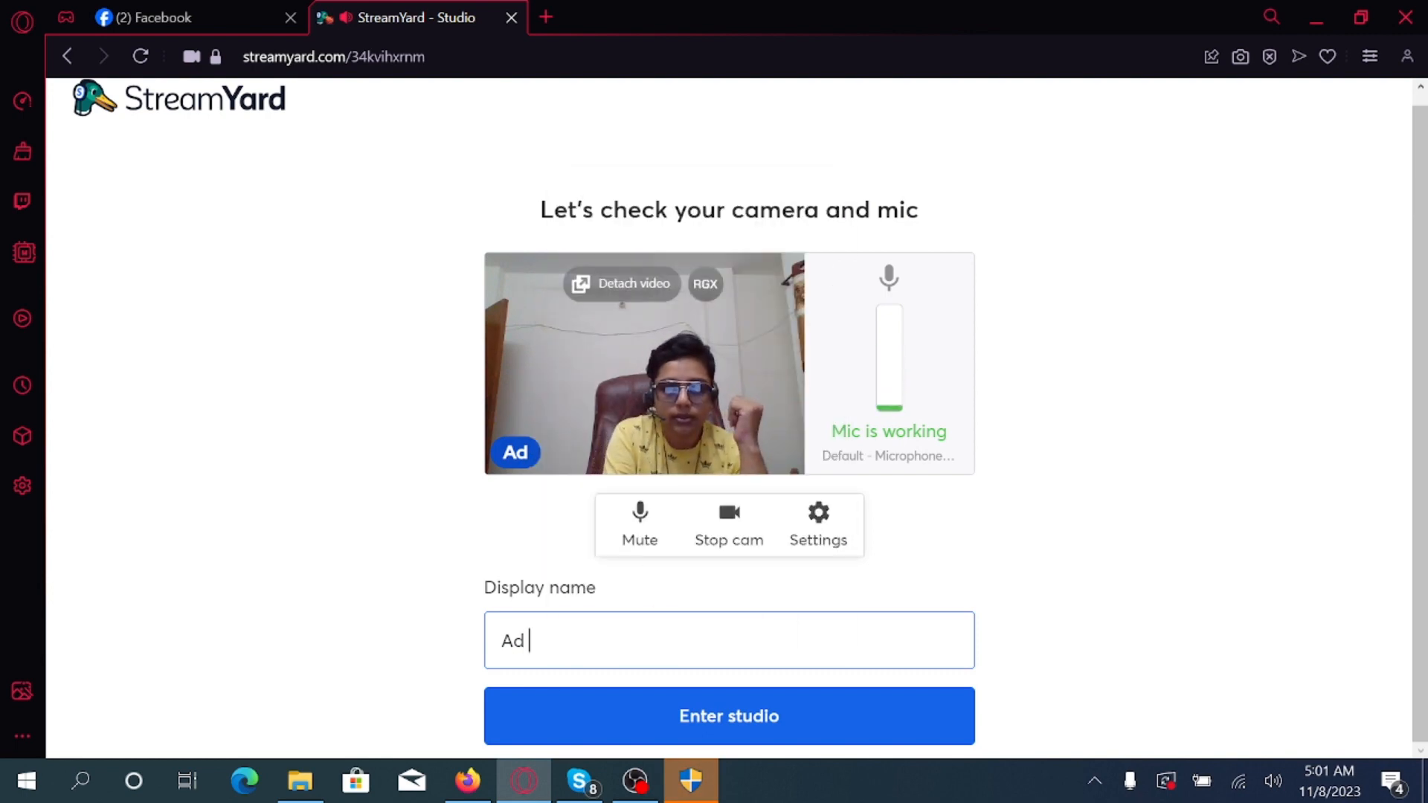
pyautogui.hotkey('ctrl', 'v')
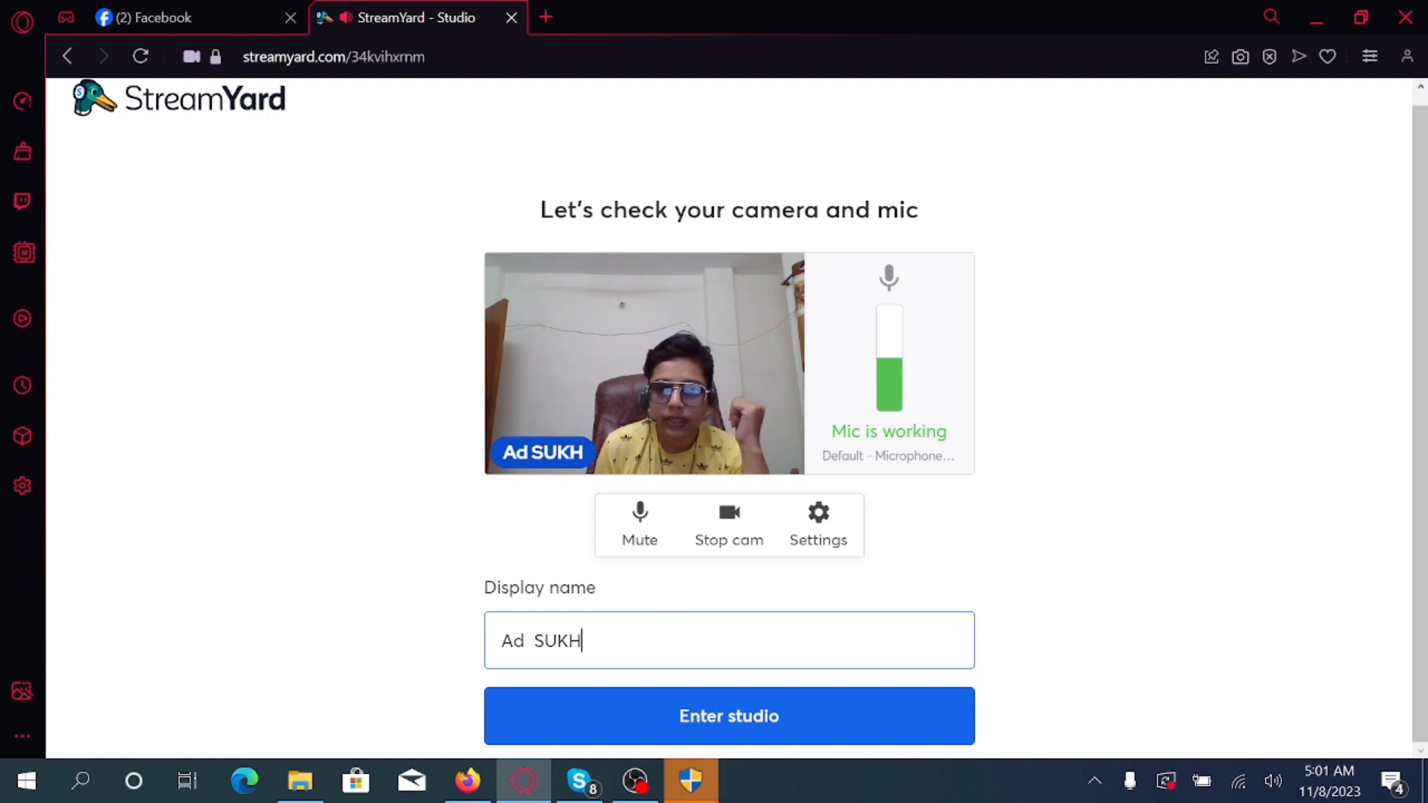
# Enter the studio, try the Cropped, Group and Spotlight layouts, settle on News, and open Present.
pyautogui.click(720, 733)
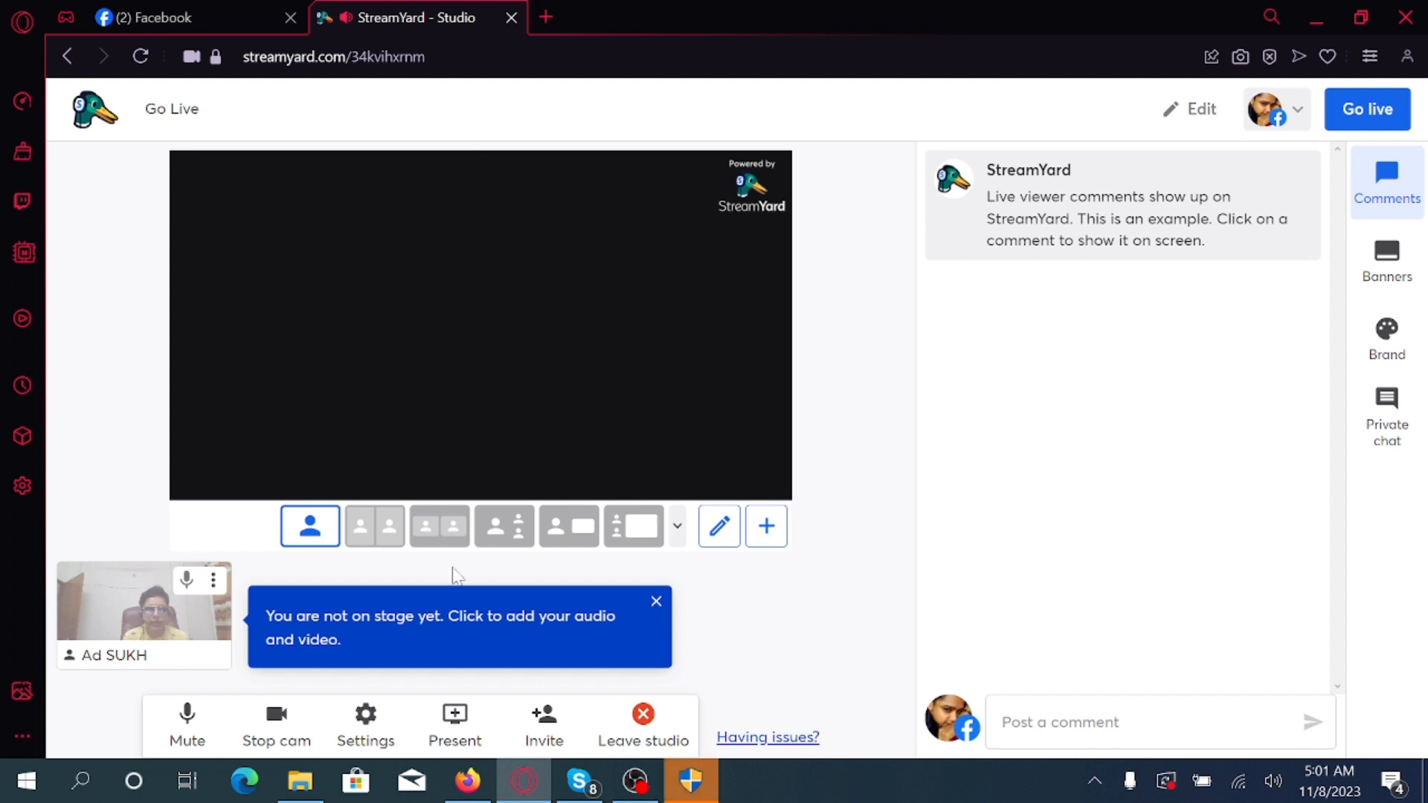
pyautogui.click(368, 532)
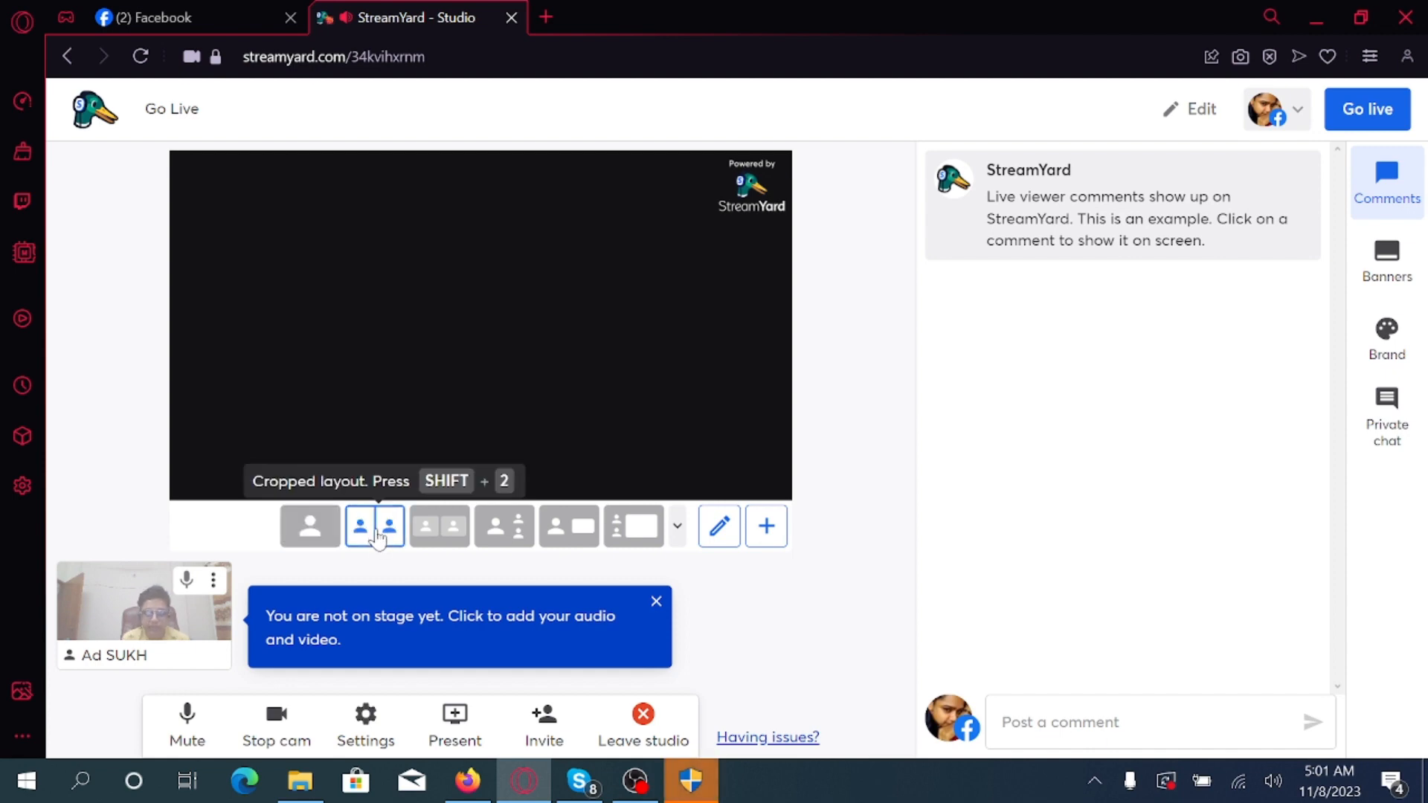
pyautogui.click(441, 543)
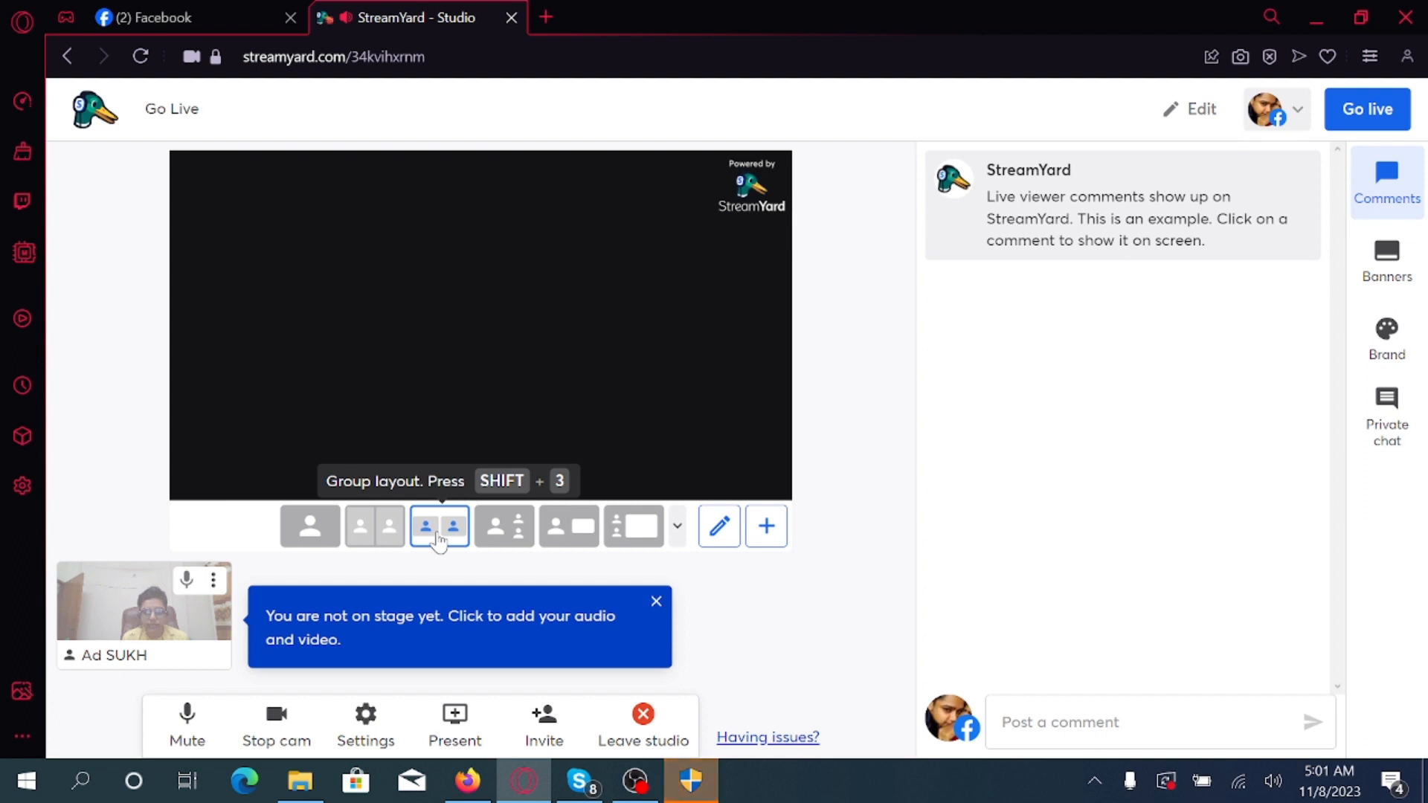
pyautogui.click(521, 530)
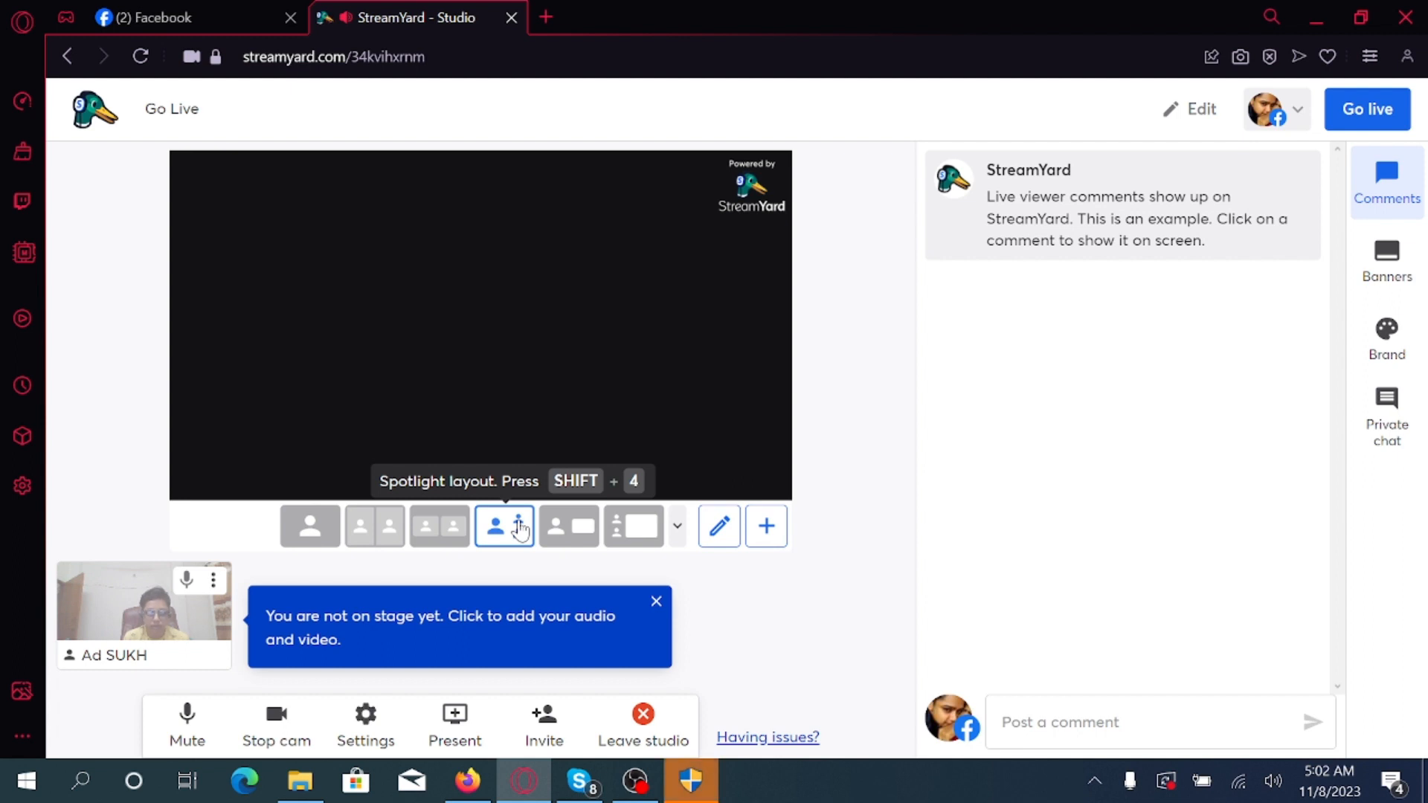
pyautogui.click(581, 546)
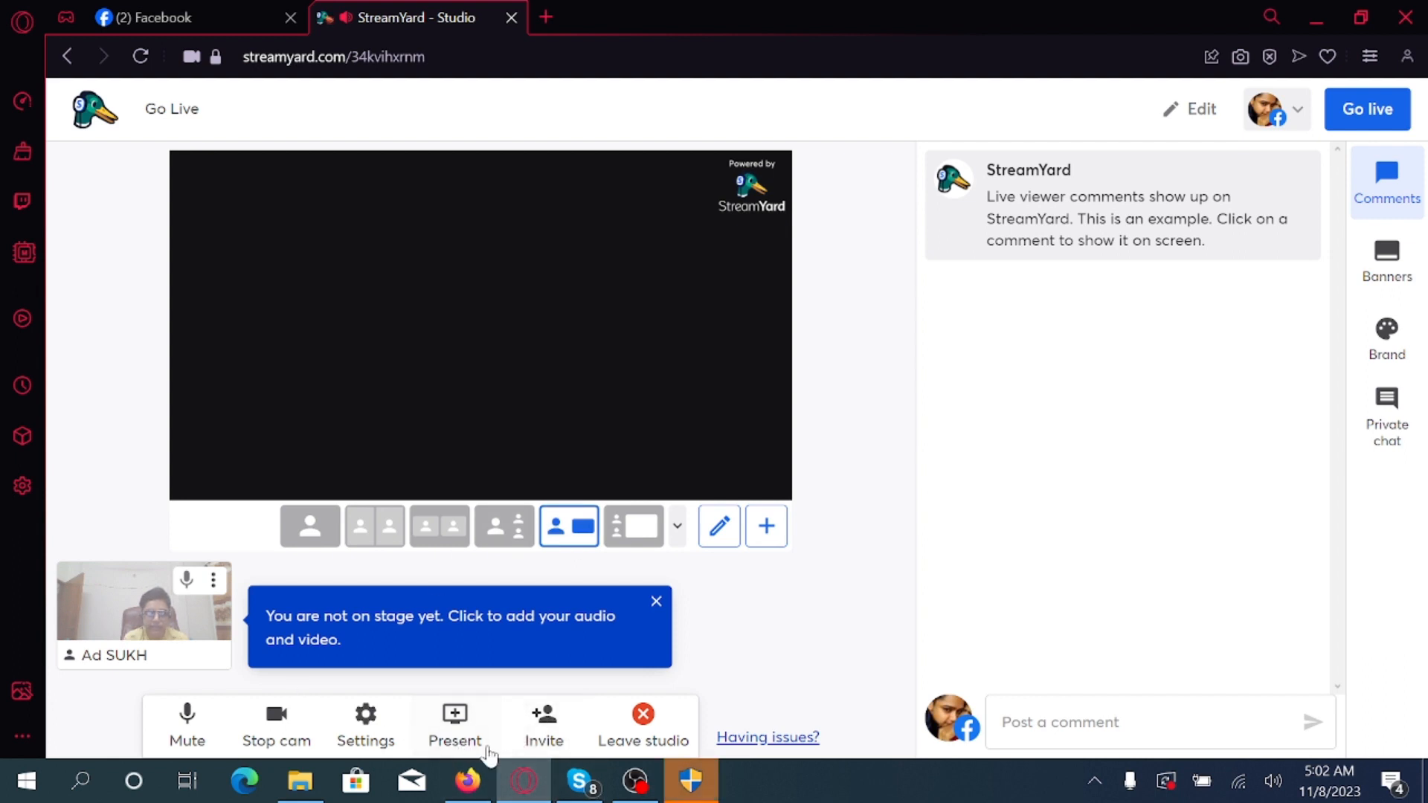
pyautogui.click(456, 725)
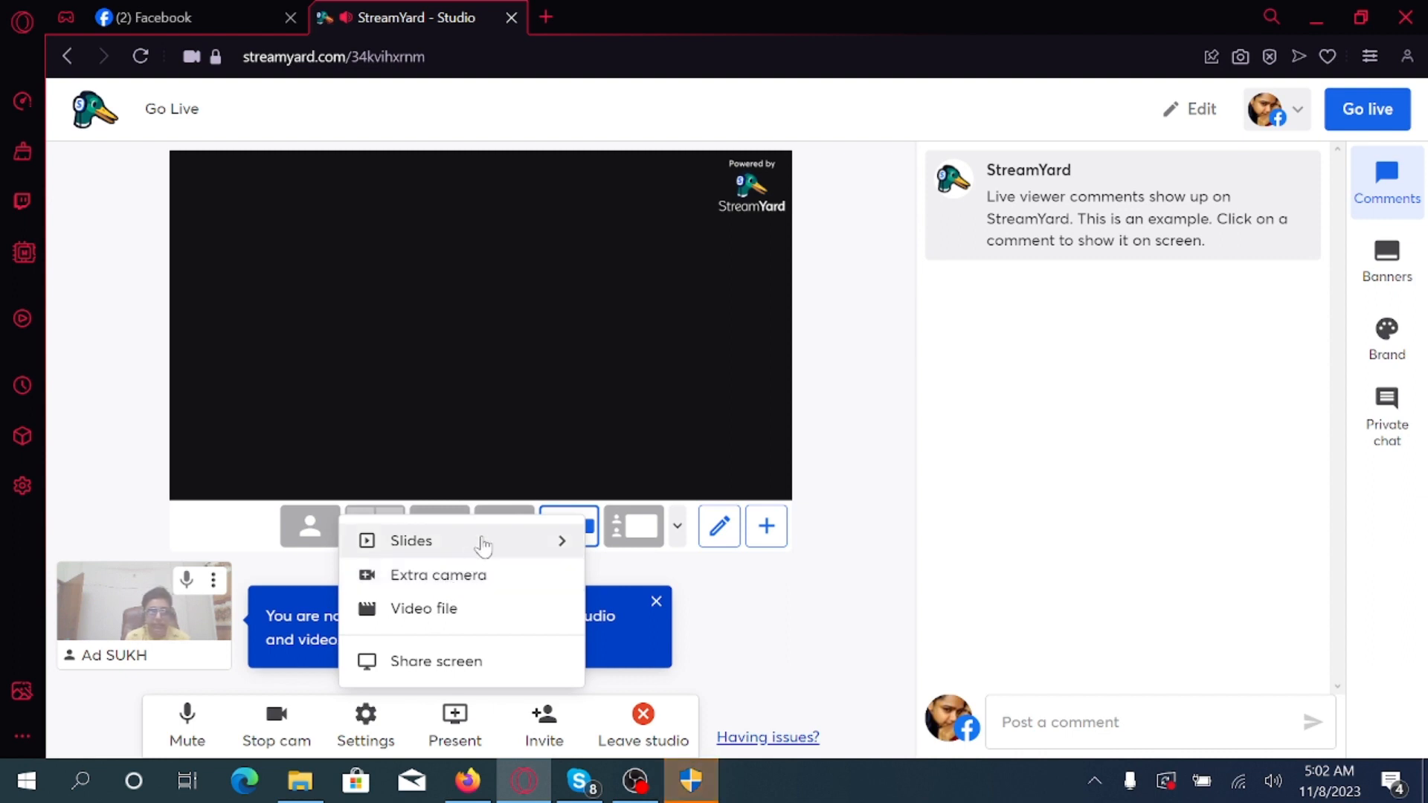
# Close the Present menu and switch the stage to the Screen layout.
pyautogui.click(725, 645)
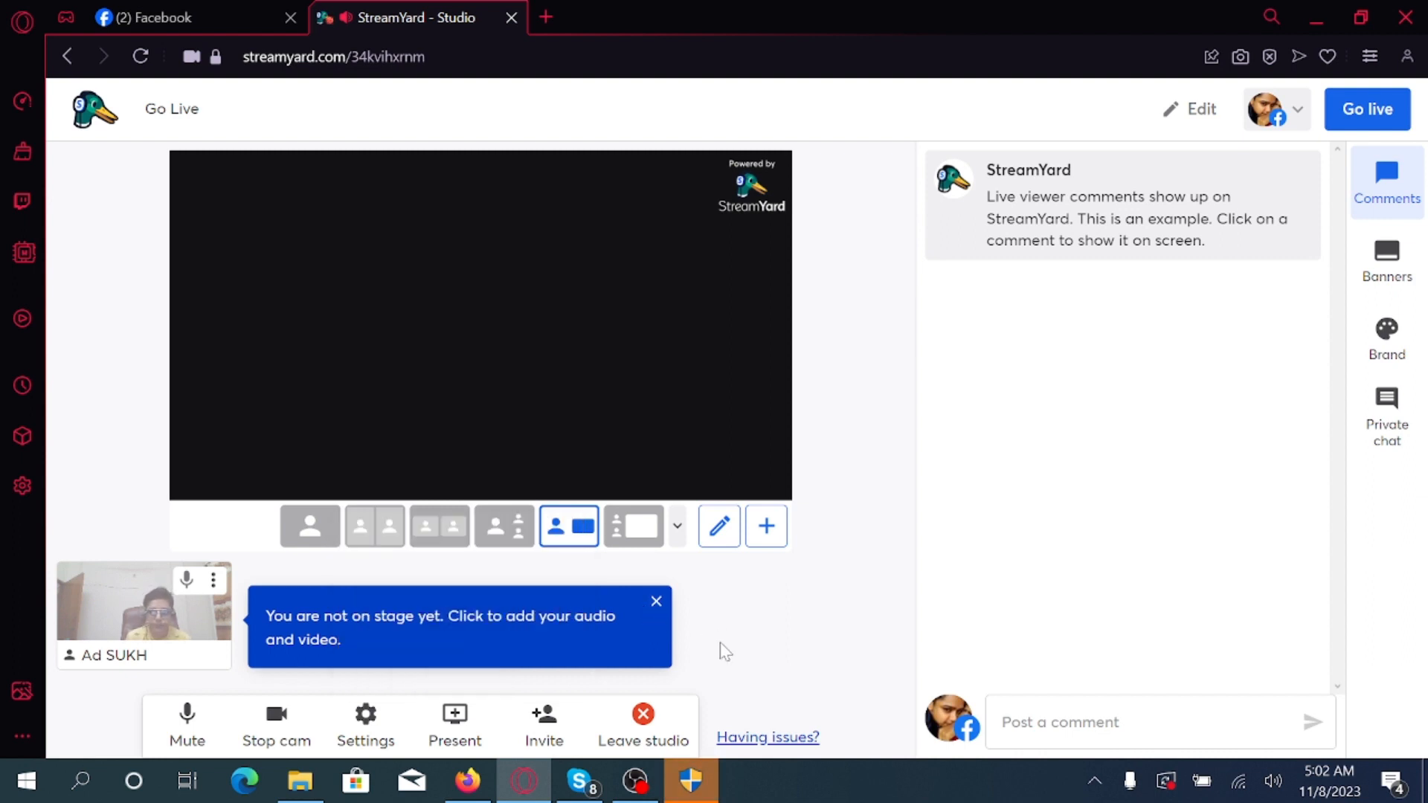
pyautogui.click(643, 545)
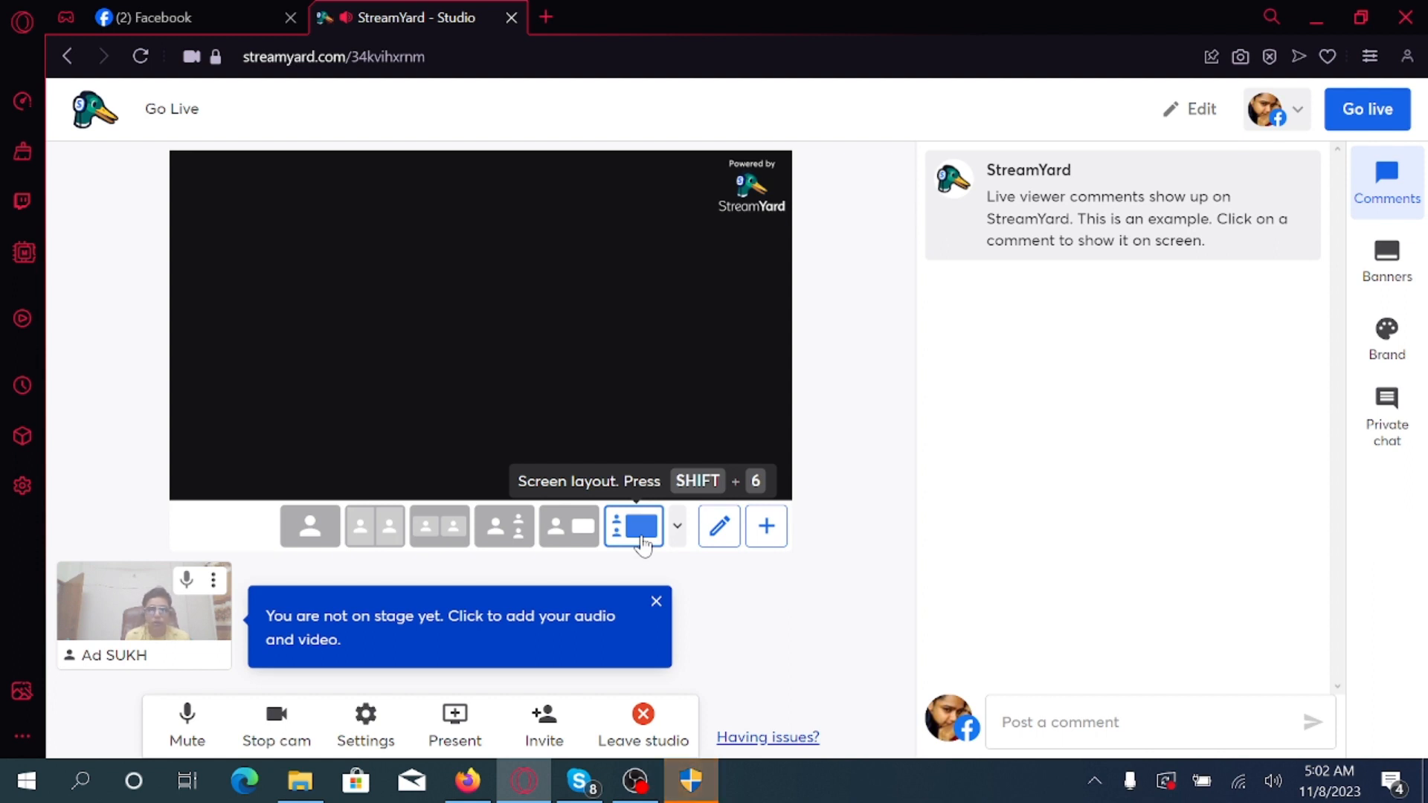
# Copy the studio's guest invite link from the Invite guests dialog and bring up Skype.
pyautogui.click(543, 736)
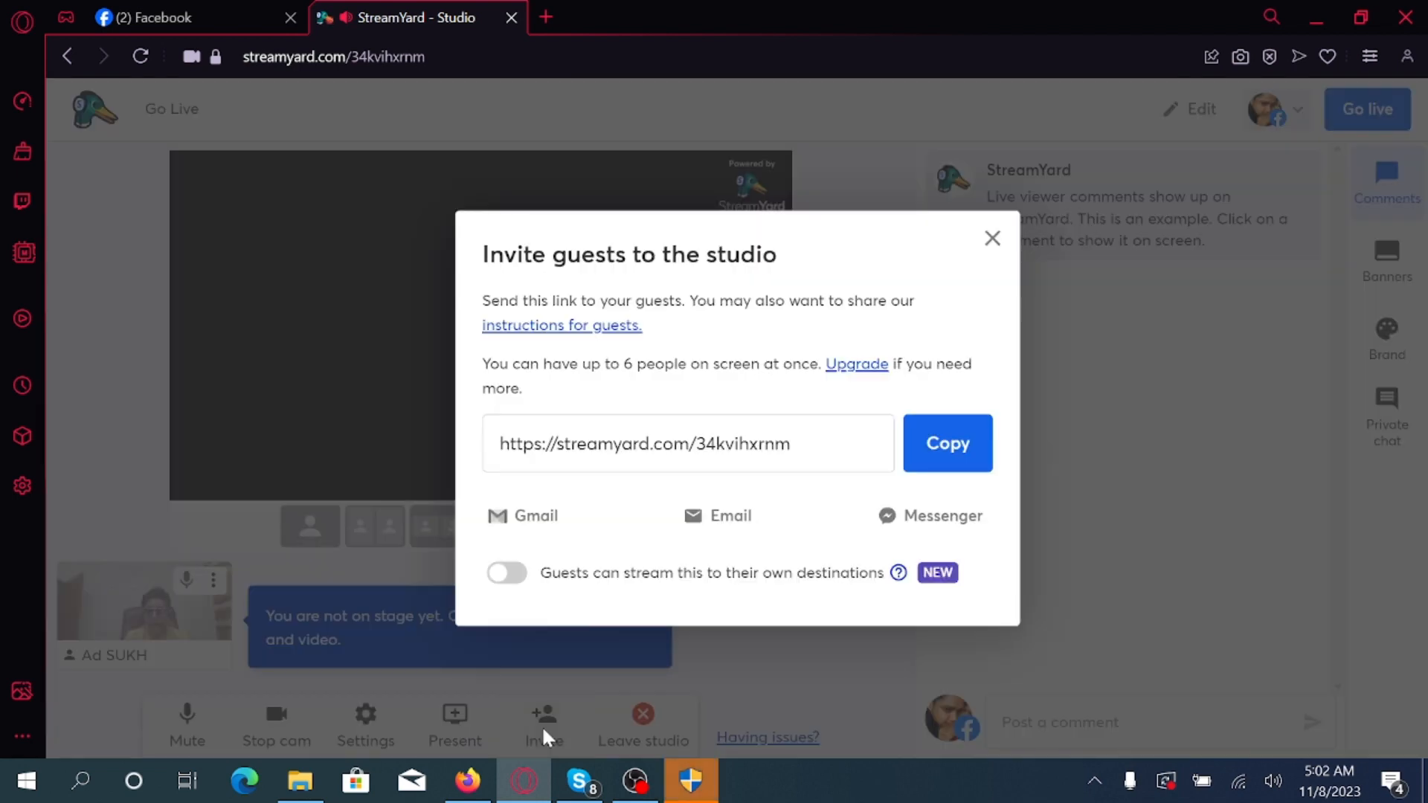
pyautogui.click(910, 463)
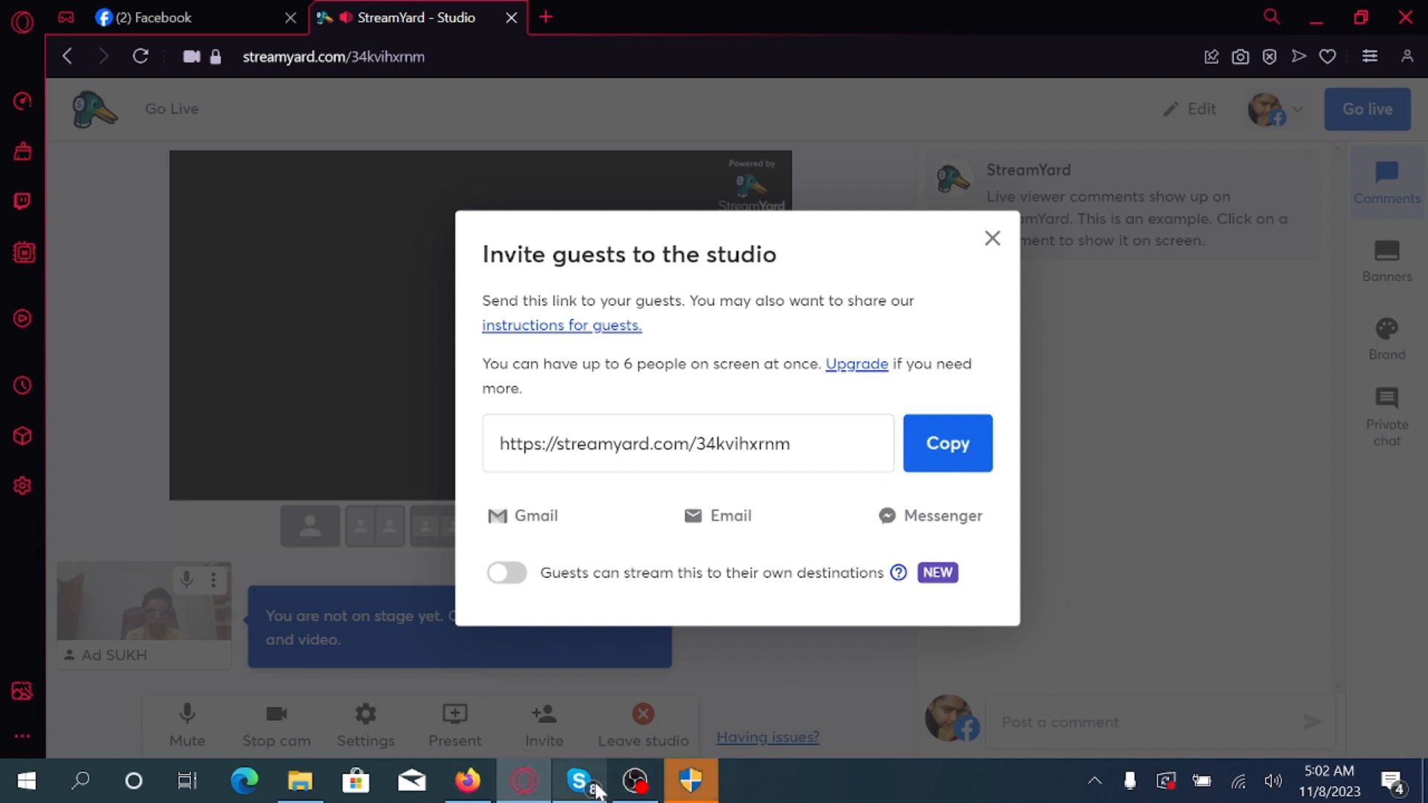
pyautogui.click(579, 780)
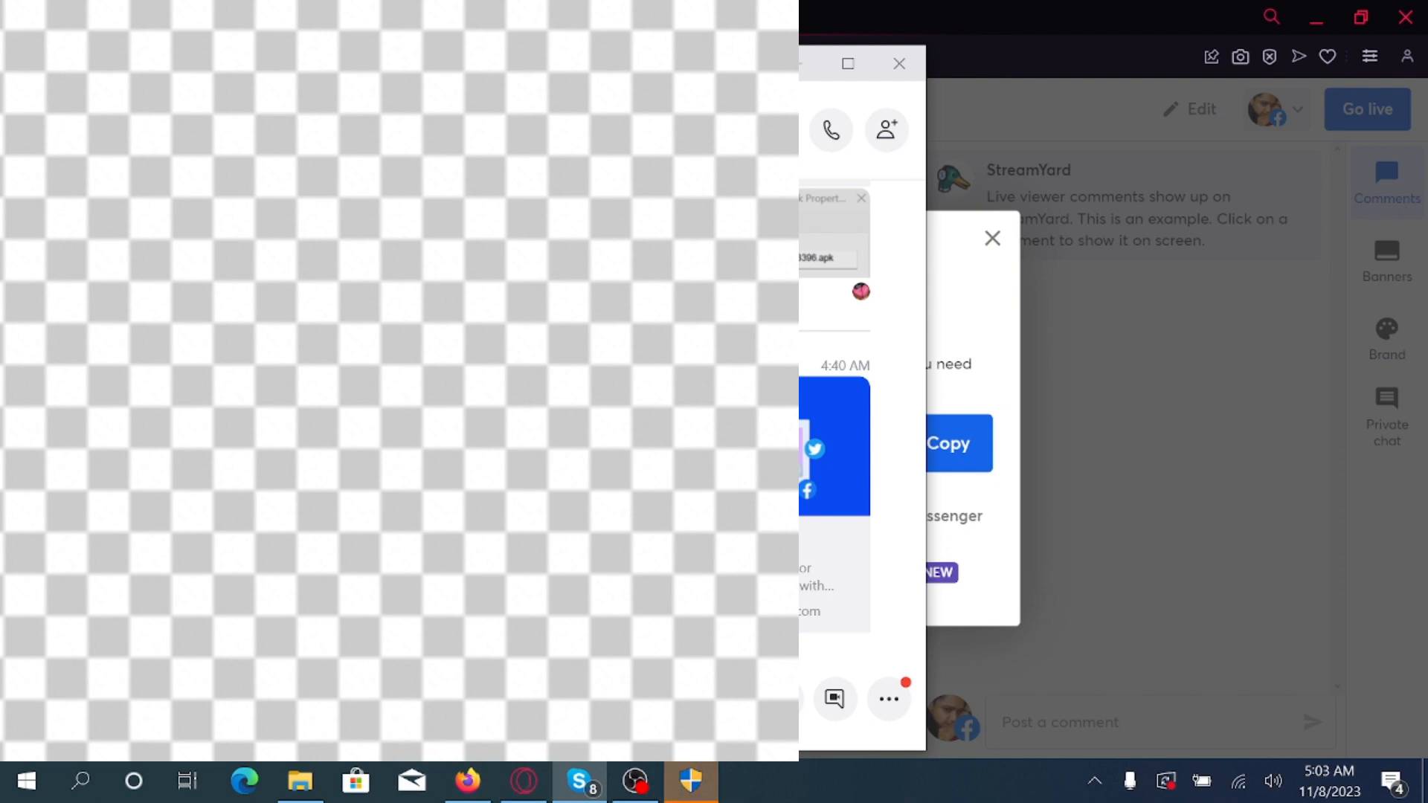
# Paste and send the invite link in the Skype chat, then minimize Skype.
pyautogui.hotkey('ctrl', 'v')
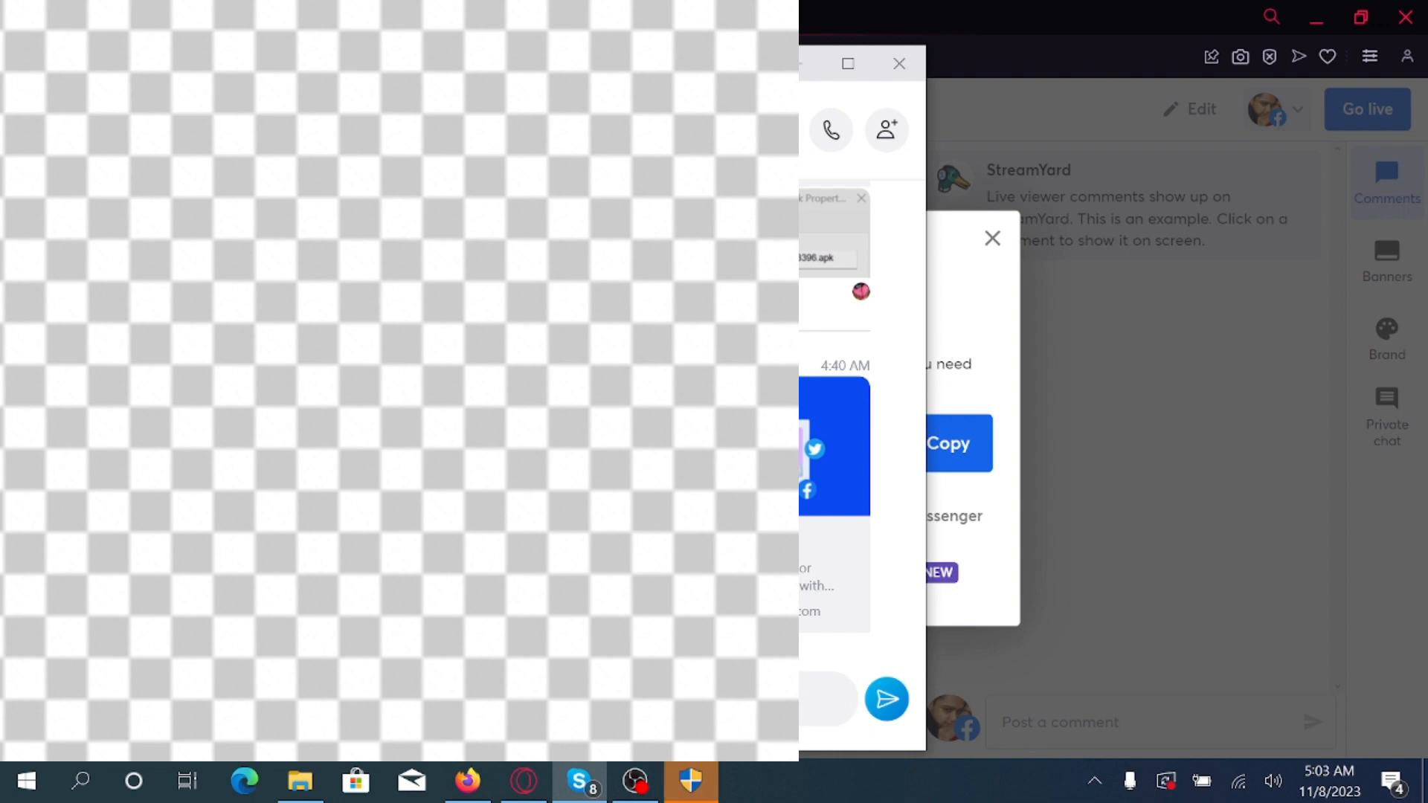
pyautogui.press('Return')
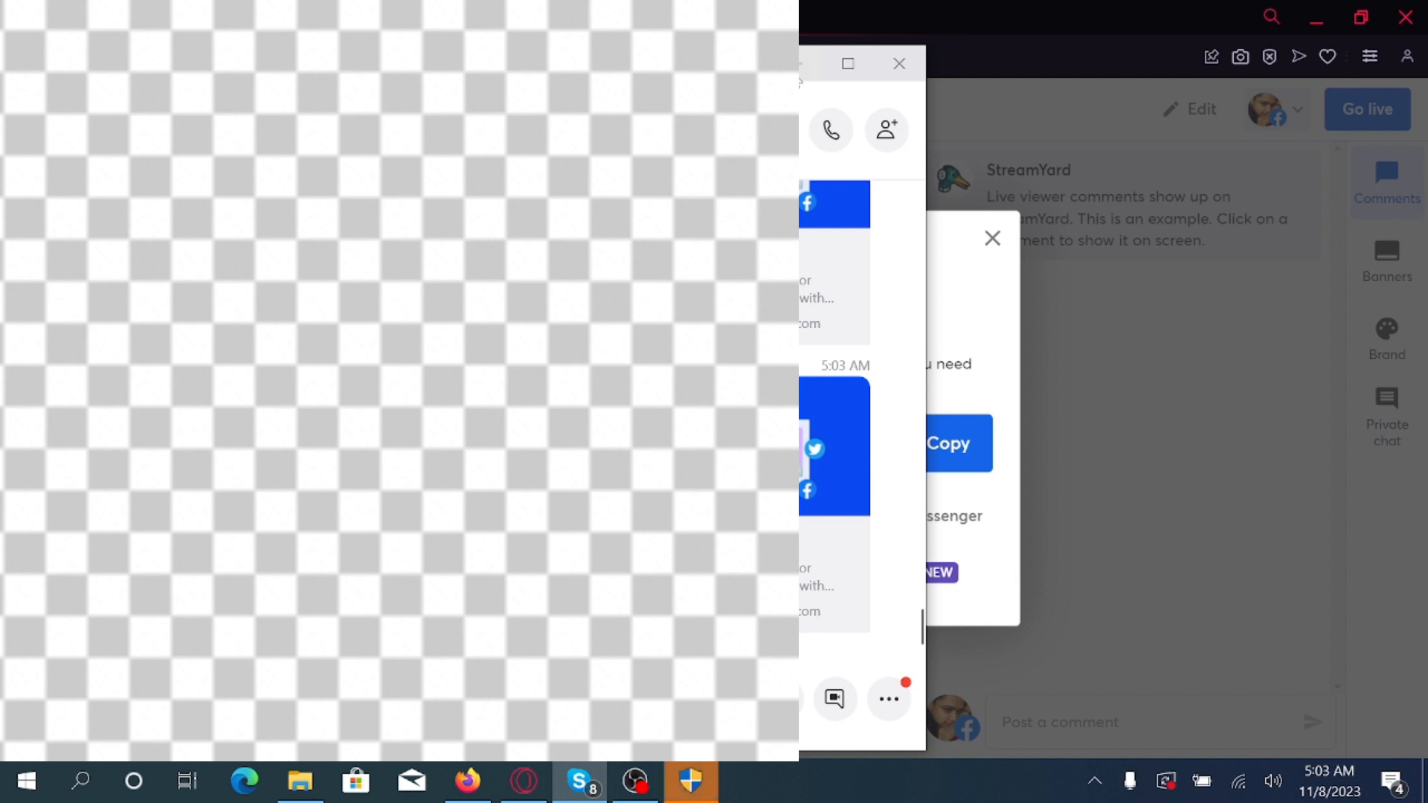
pyautogui.click(796, 65)
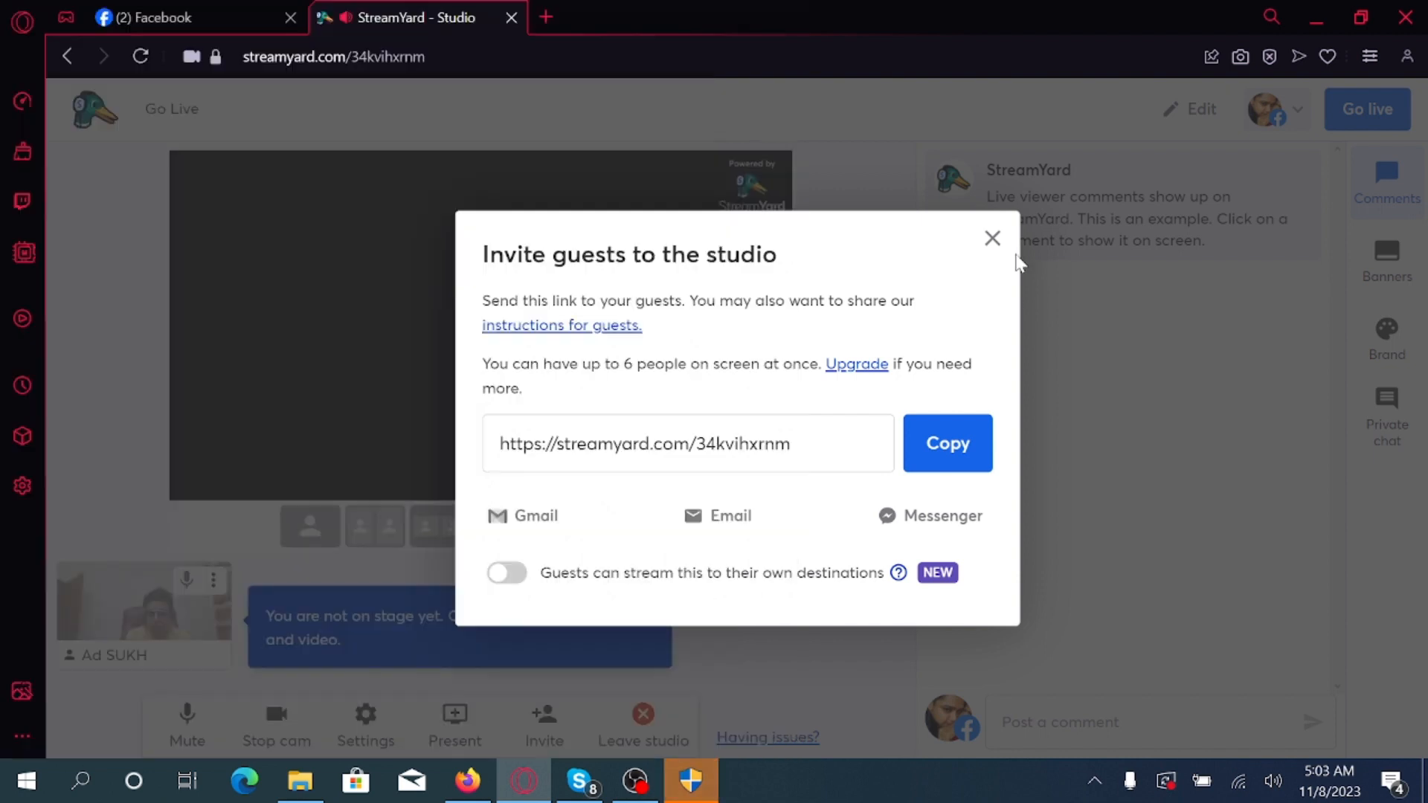
# Close the Invite guests dialog to return to the studio.
pyautogui.click(992, 237)
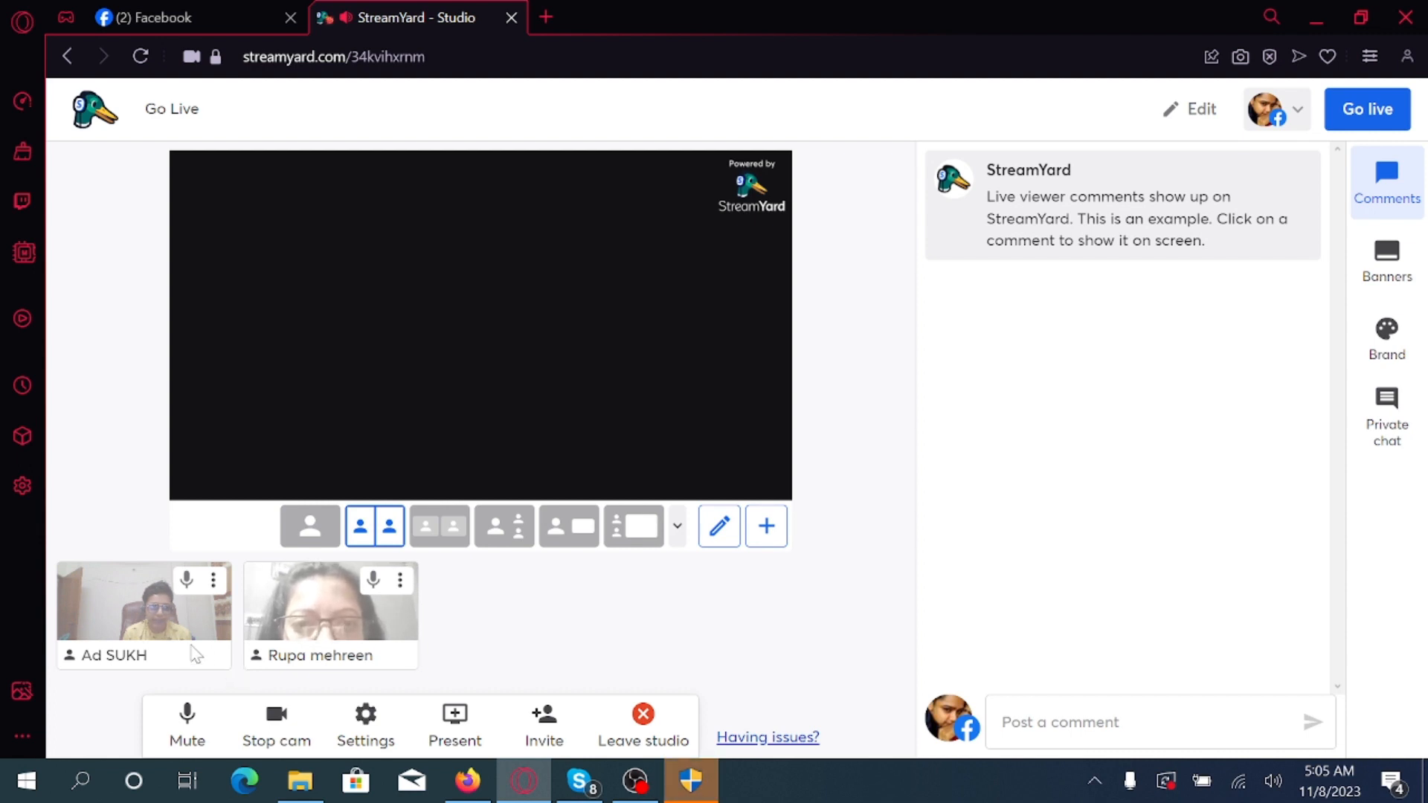
# Add the host's camera feed to the stage beside the guest.
pyautogui.moveTo(136, 649)
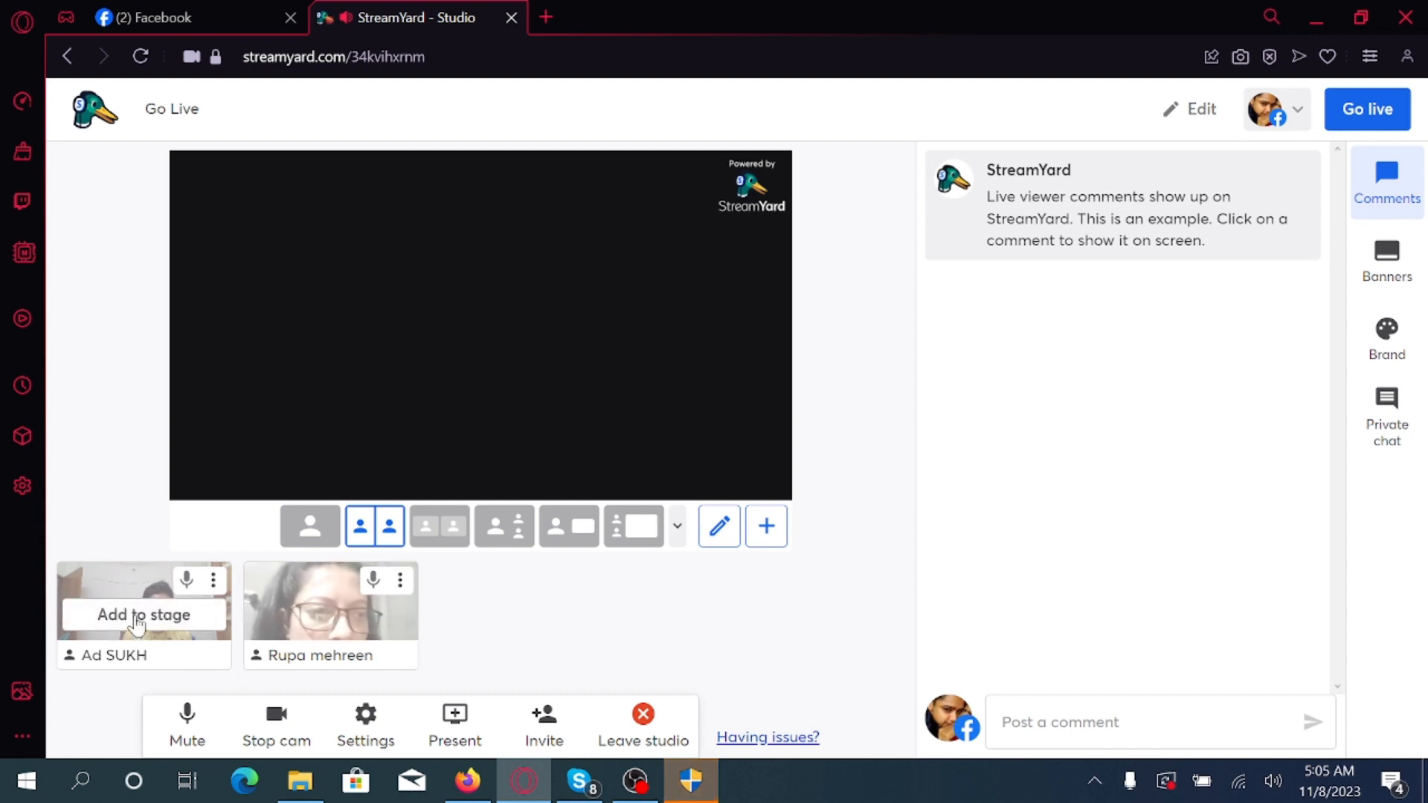
pyautogui.click(138, 617)
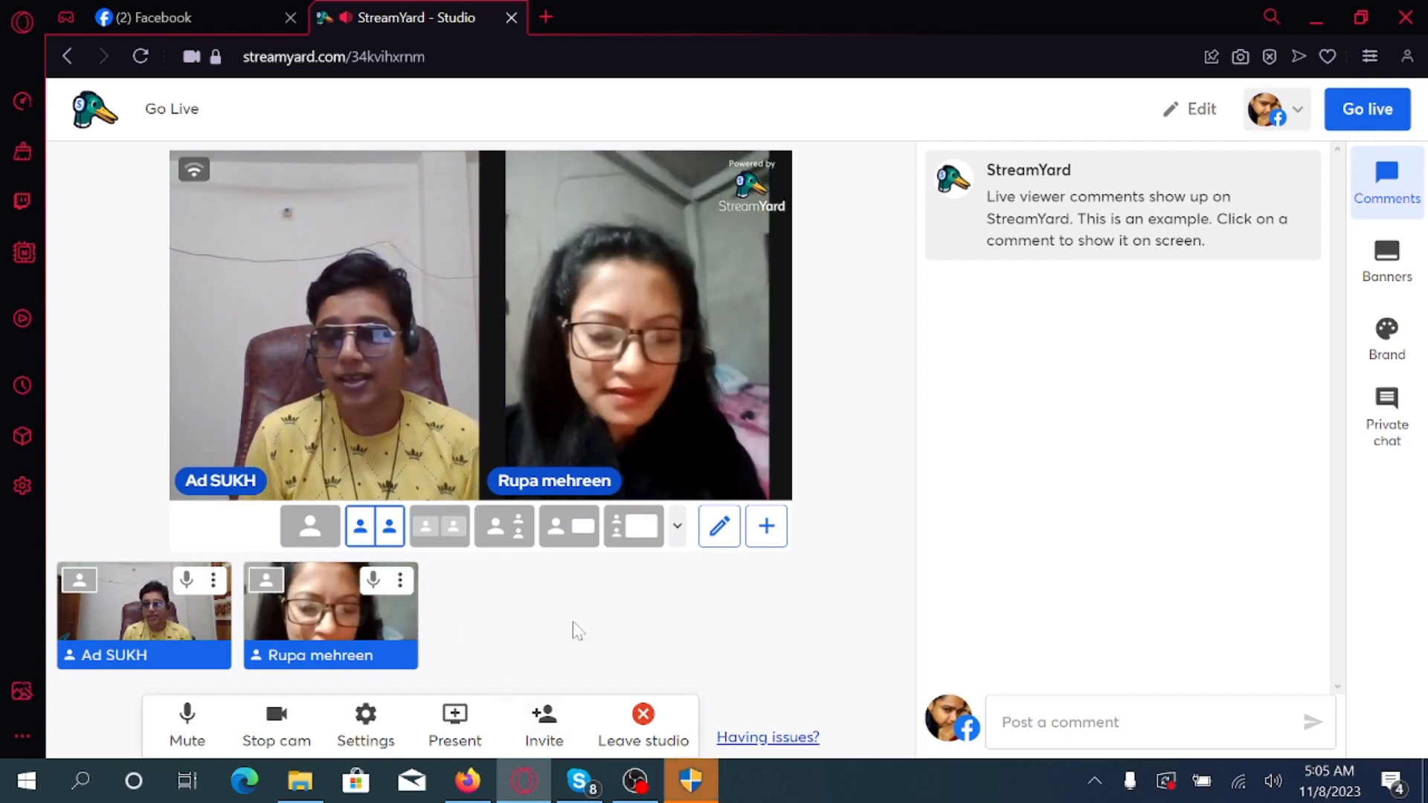
# Start the broadcast and confirm it in the 'Ready to go live?' prompt.
pyautogui.click(1352, 119)
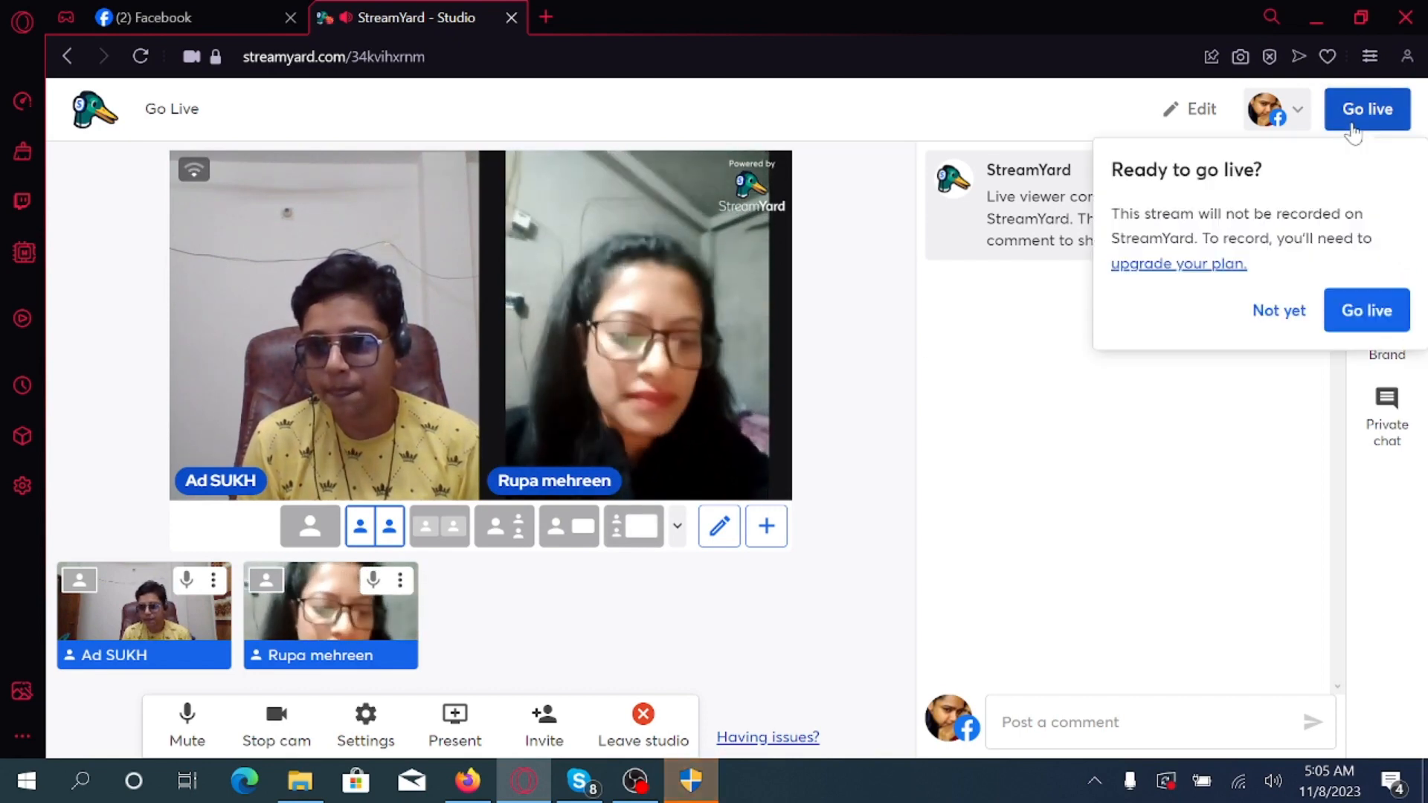
pyautogui.click(1347, 316)
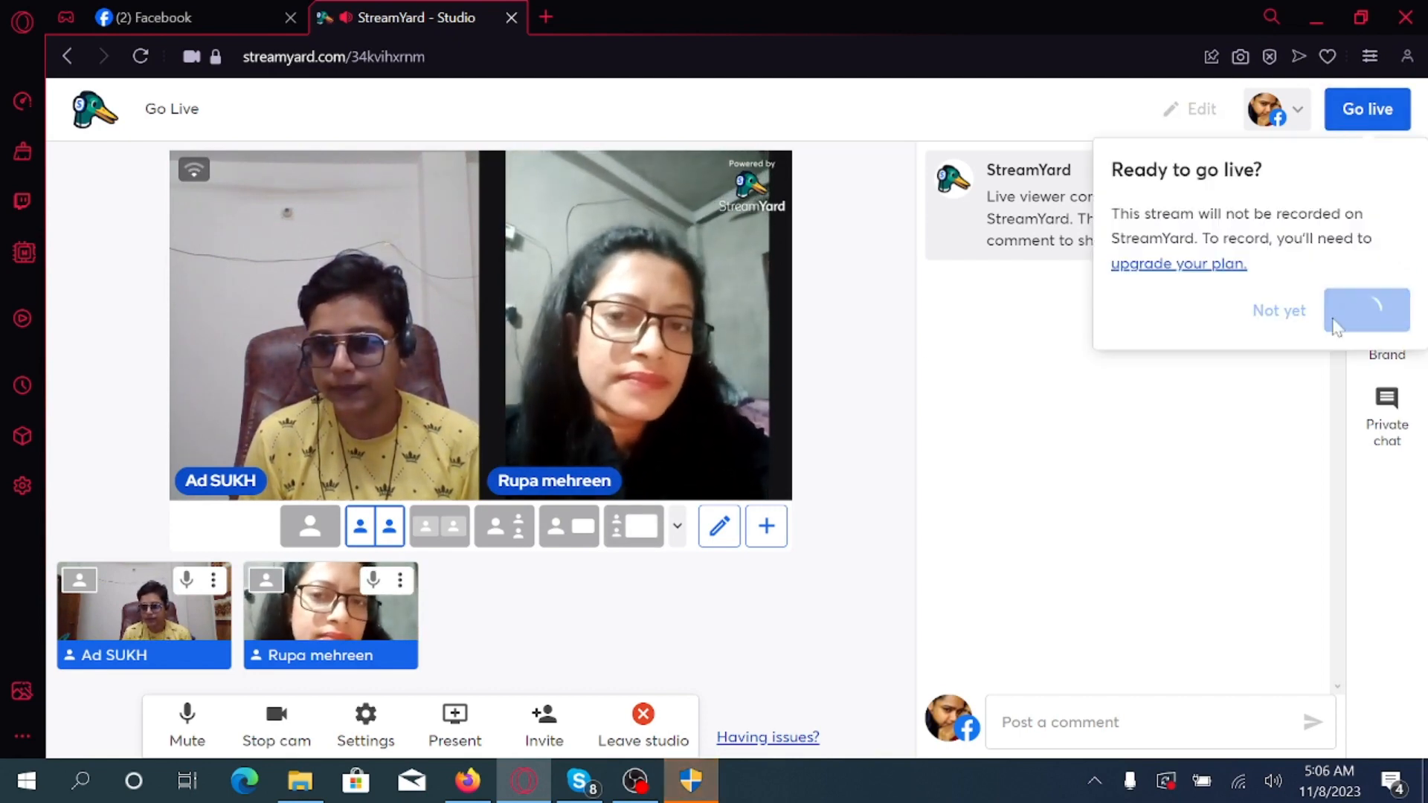